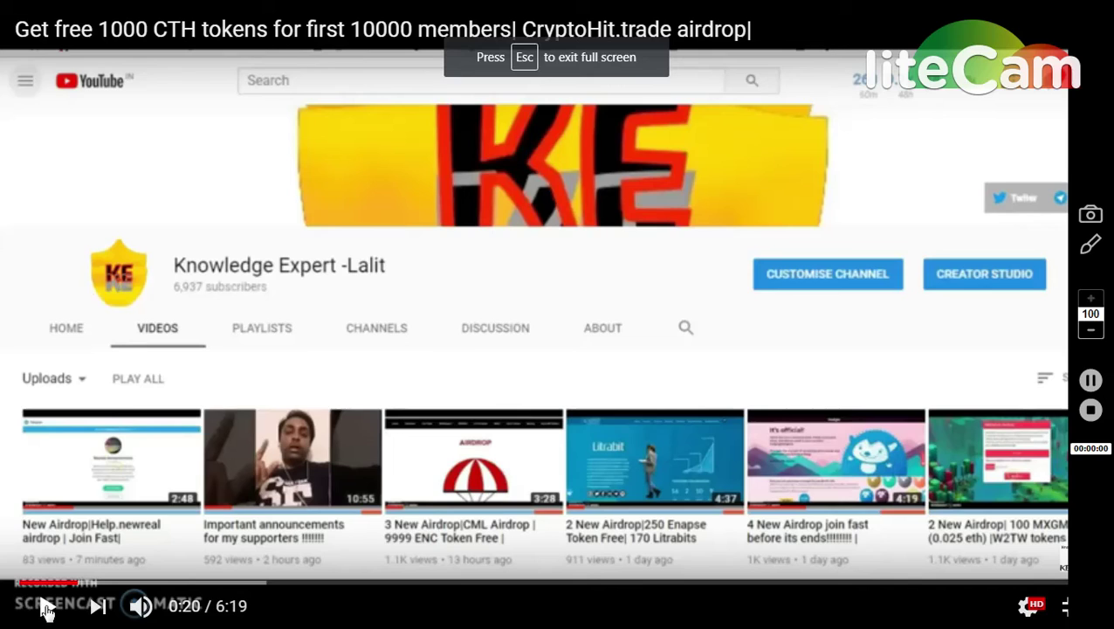
Step: Resume playback of the CryptoHit airdrop tutorial video on YouTube
click(46, 605)
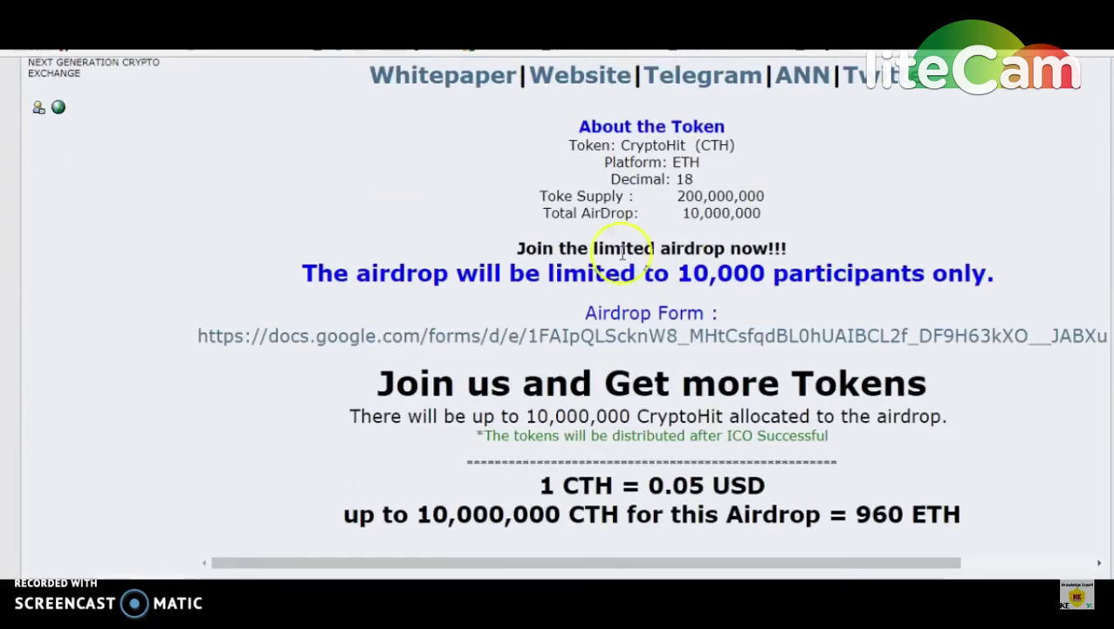
drag(303, 274, 1008, 279)
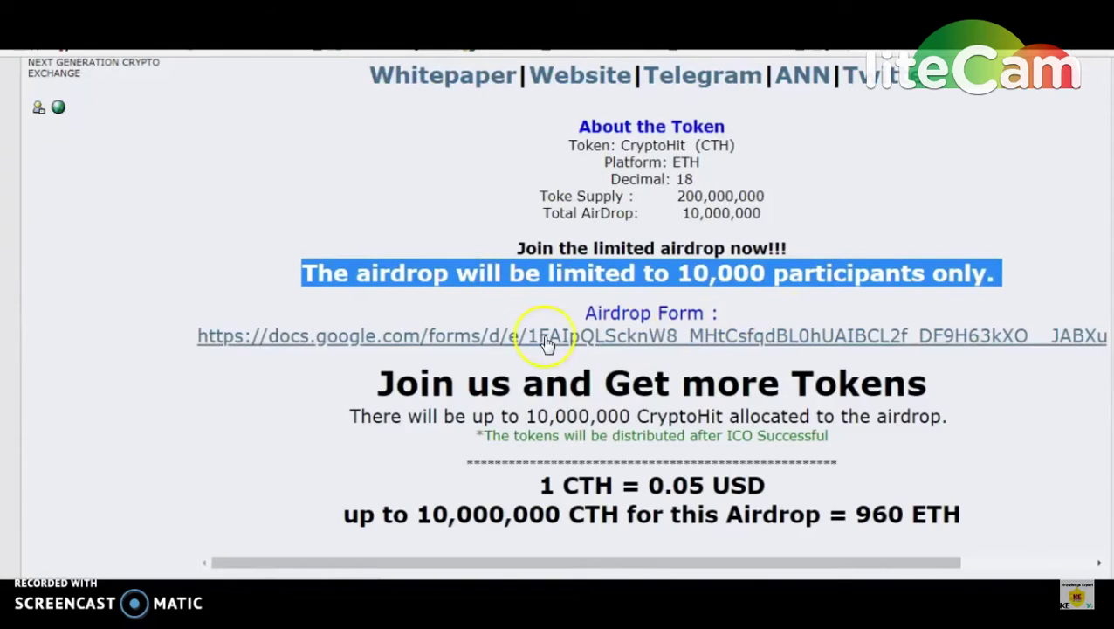
drag(528, 495, 786, 484)
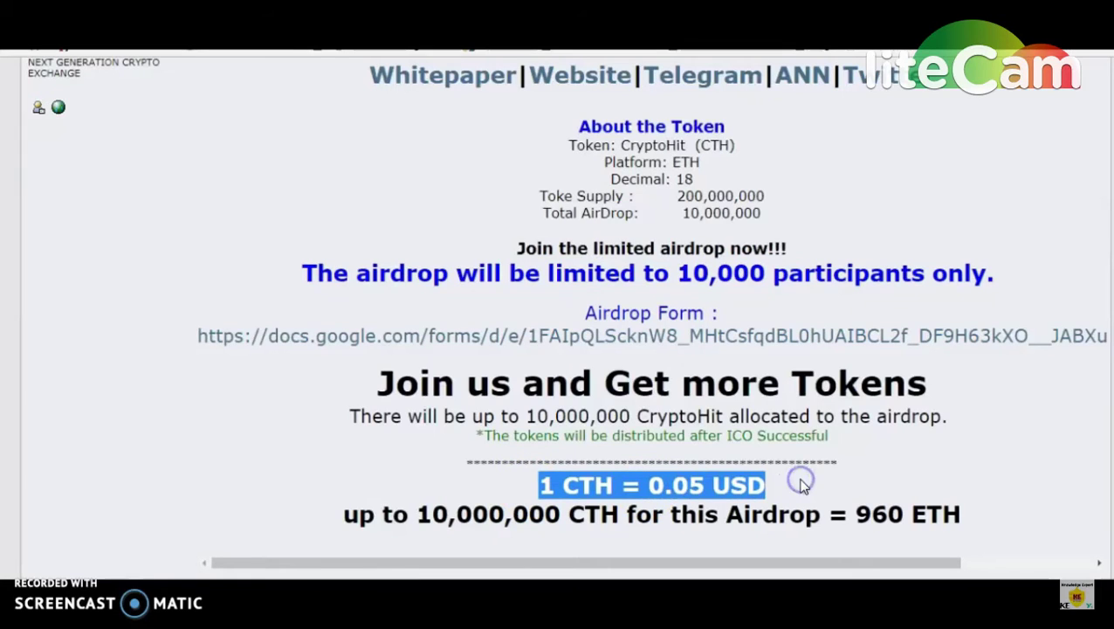
click(802, 484)
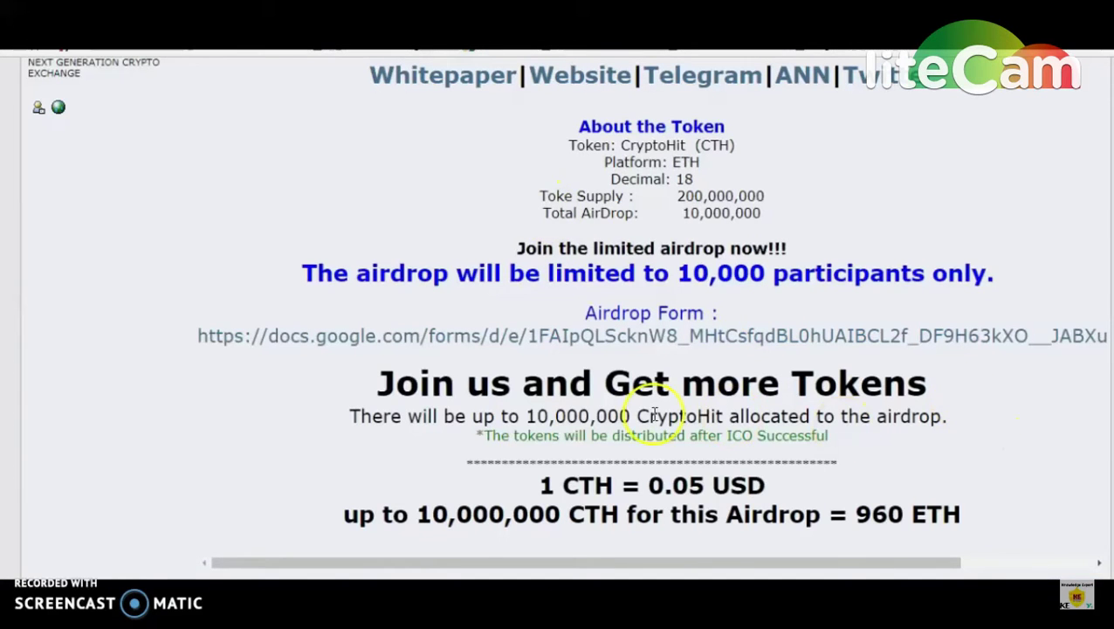
drag(527, 417, 620, 418)
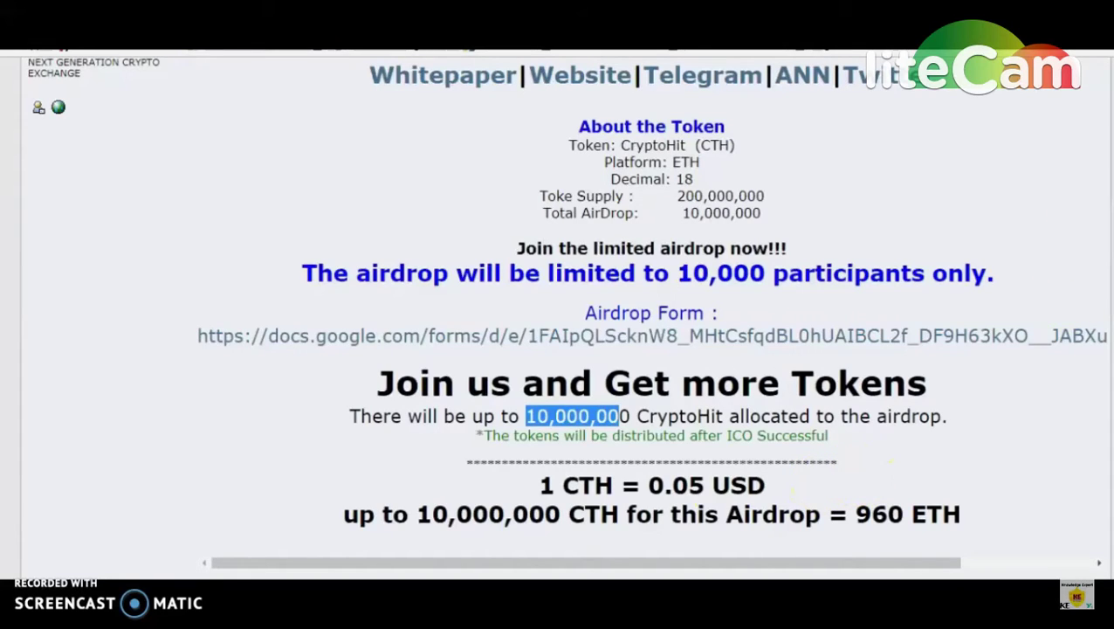
scroll(564, 314, down, 2)
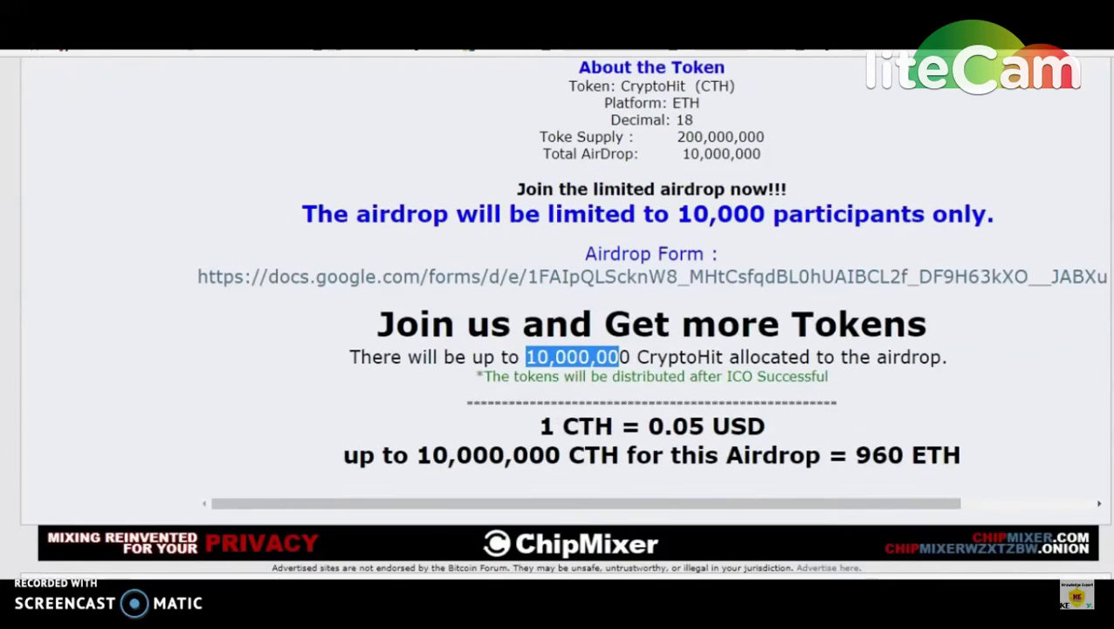
scroll(564, 314, up, 3)
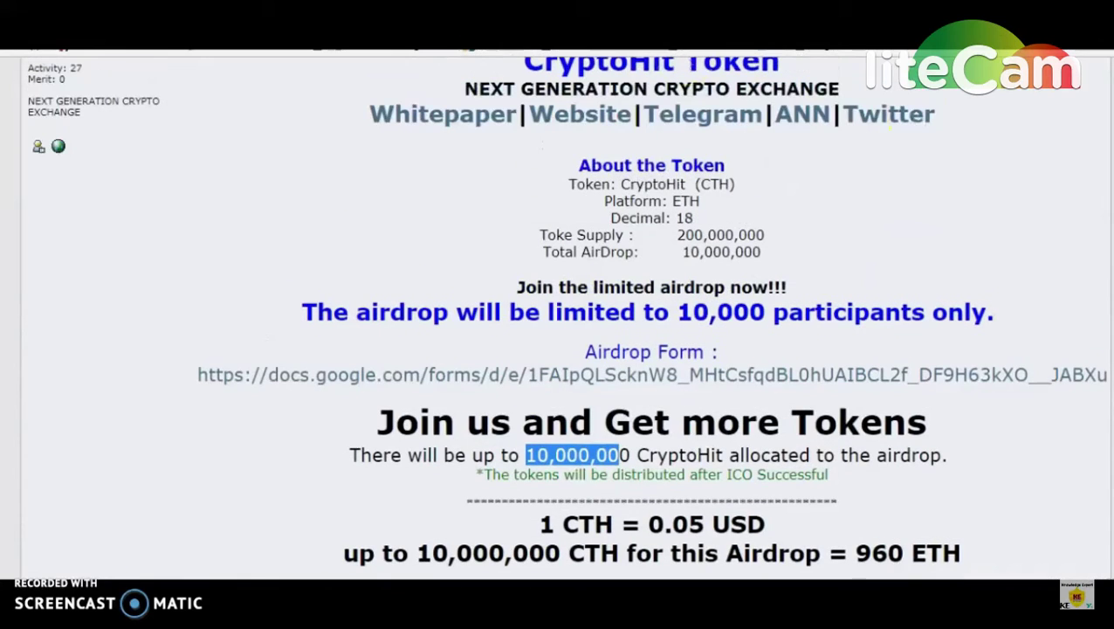
Step: Open the CryptoHit Airdrop form and fill in the saved email and the CryptoHit.trade account username
click(642, 377)
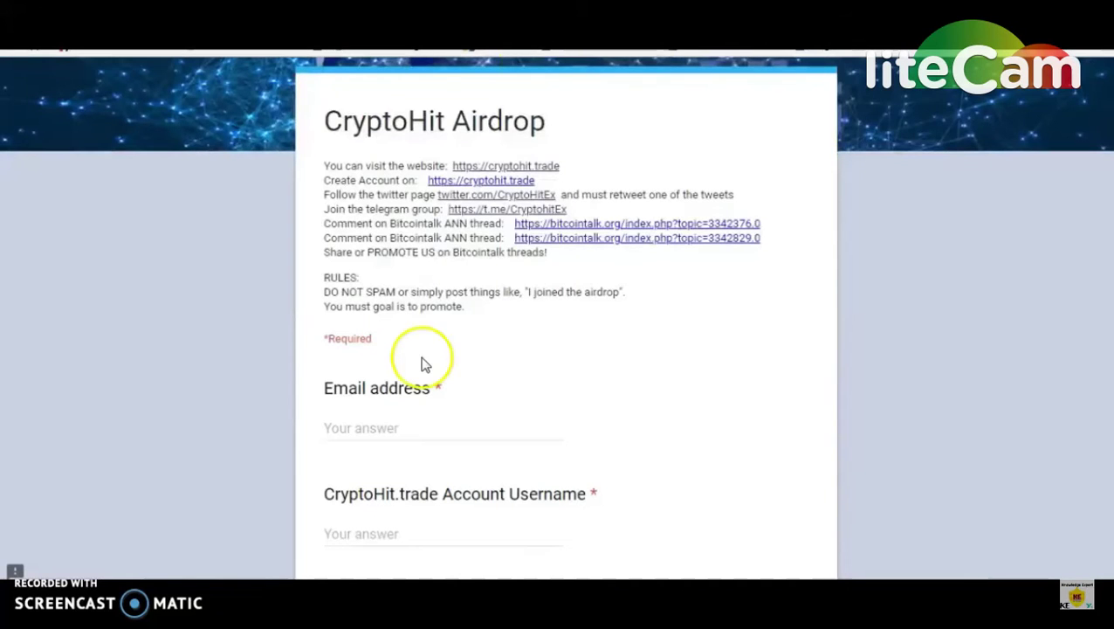
click(365, 423)
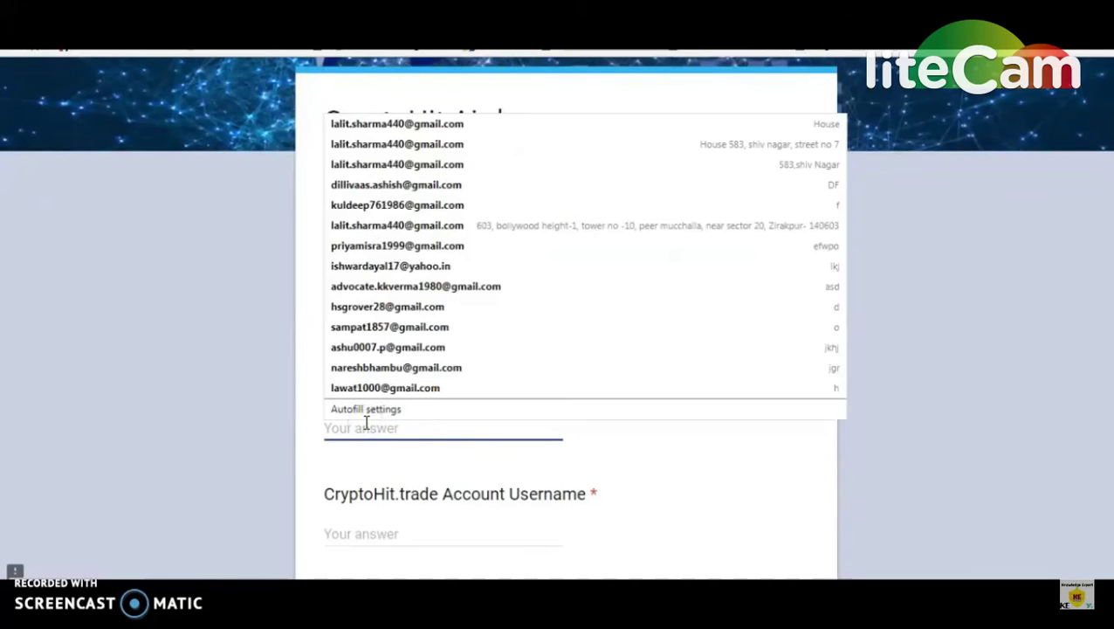
click(423, 123)
click(372, 537)
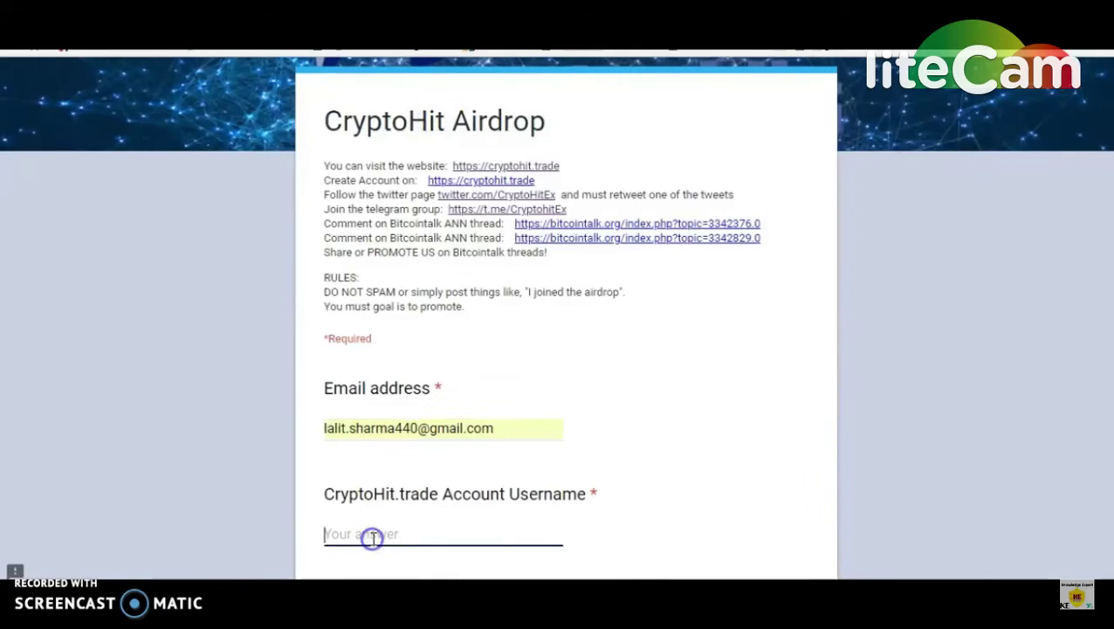
text(lalit01)
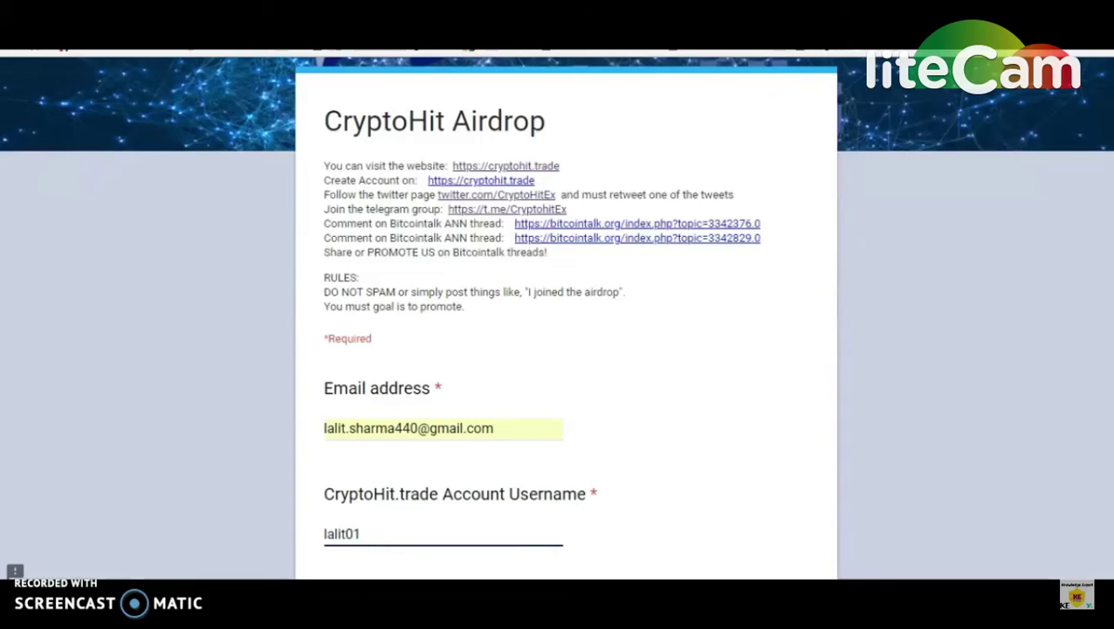
scroll(540, 309, down, 2)
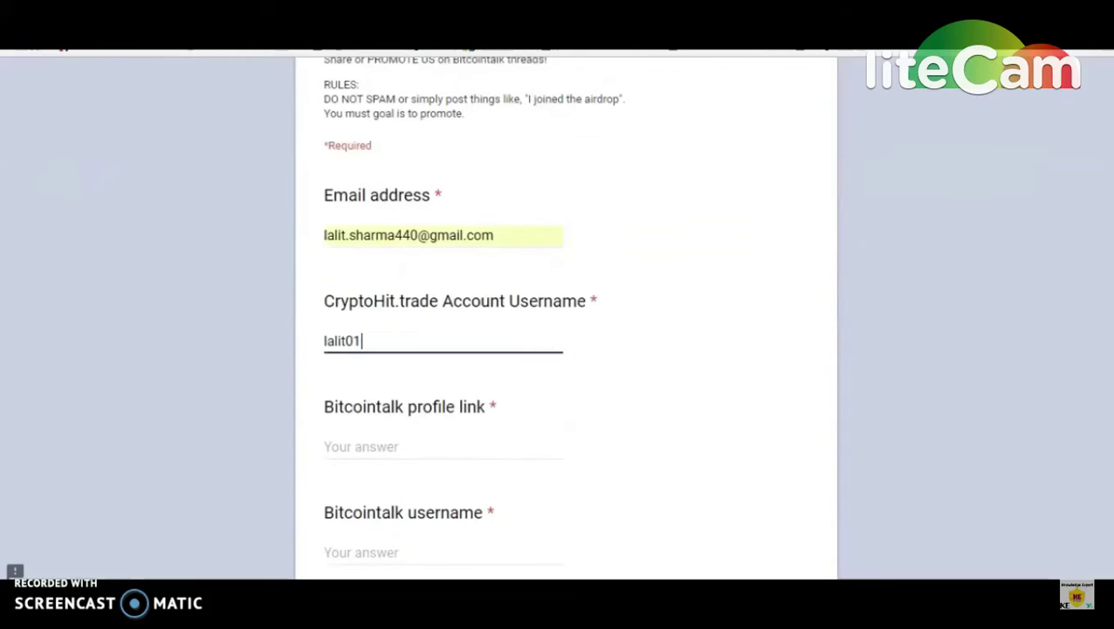
Step: Paste the Bitcointalk profile link and enter the Bitcointalk username
click(387, 449)
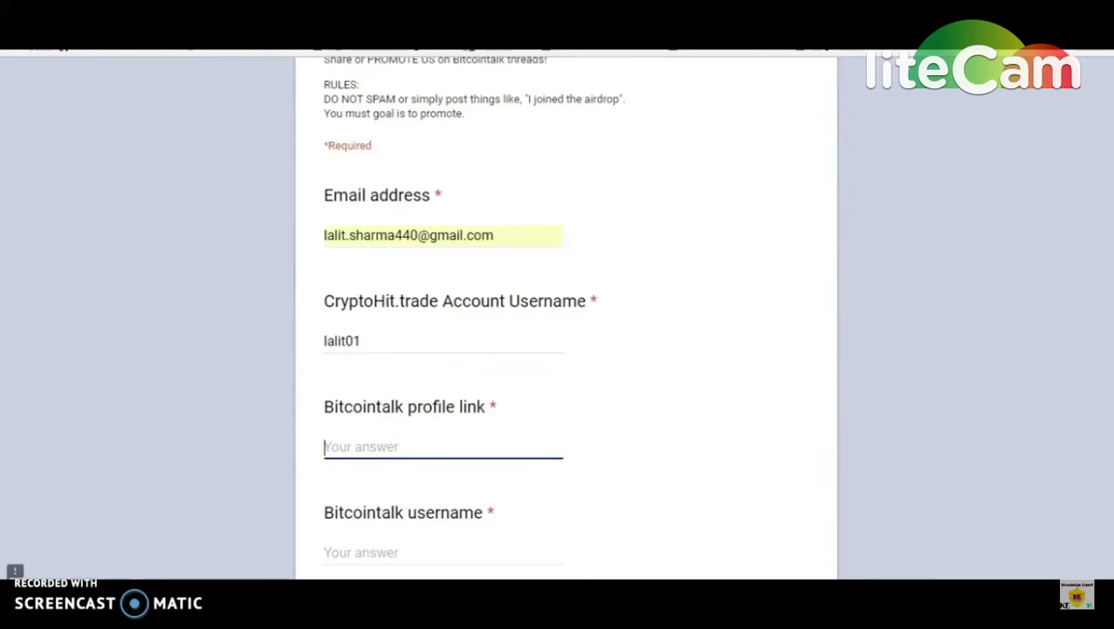
text(https://bitcointalk.org/index.php?action=profile;u=1463138)
drag(132, 437, 82, 530)
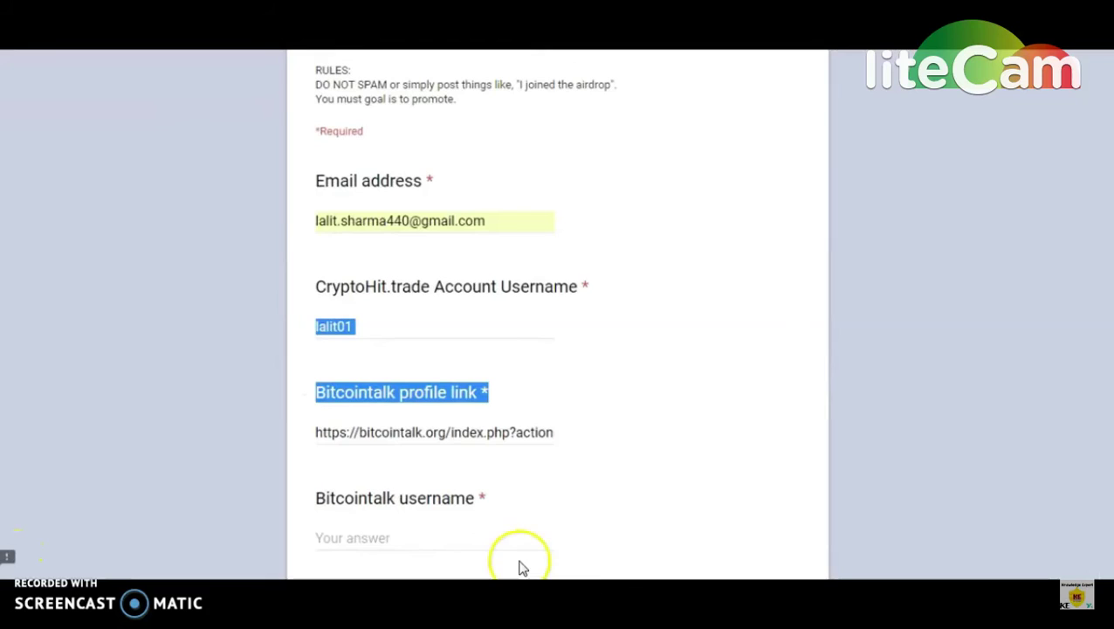
click(428, 550)
text(lalit01)
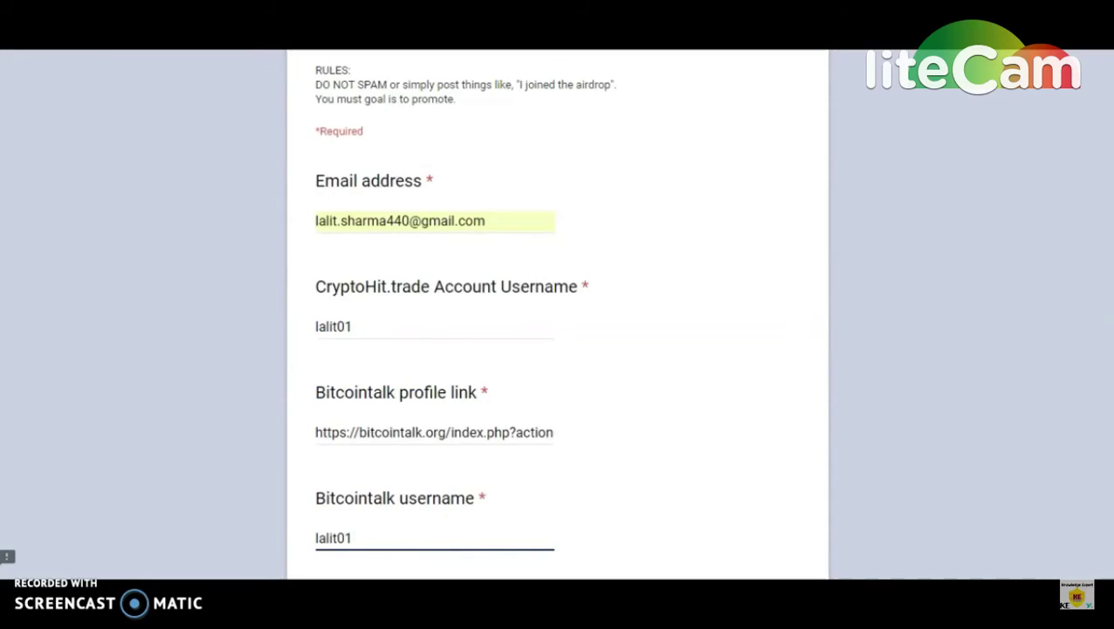
scroll(489, 390, down, 3)
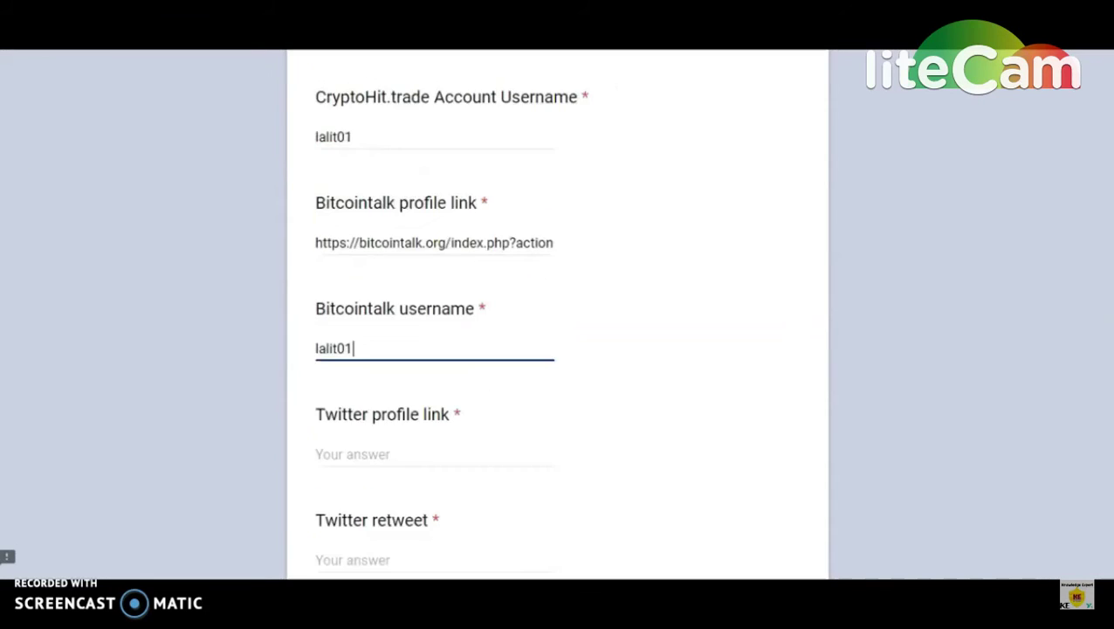
Step: Copy your own Twitter profile address into the form's Twitter profile link answer, then return to Twitter
click(391, 378)
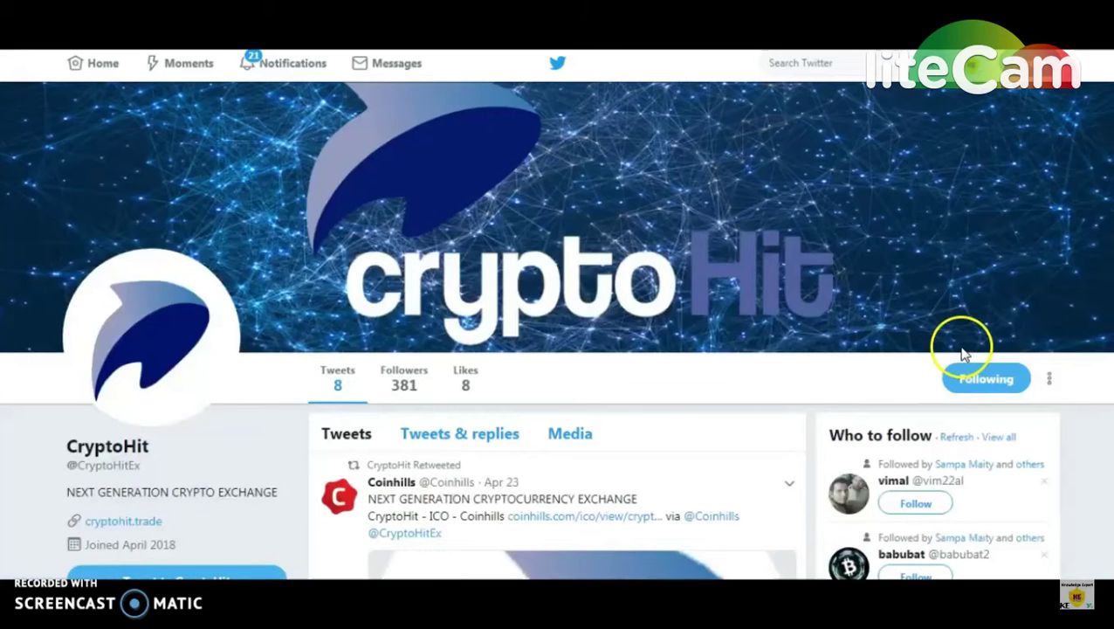
click(975, 66)
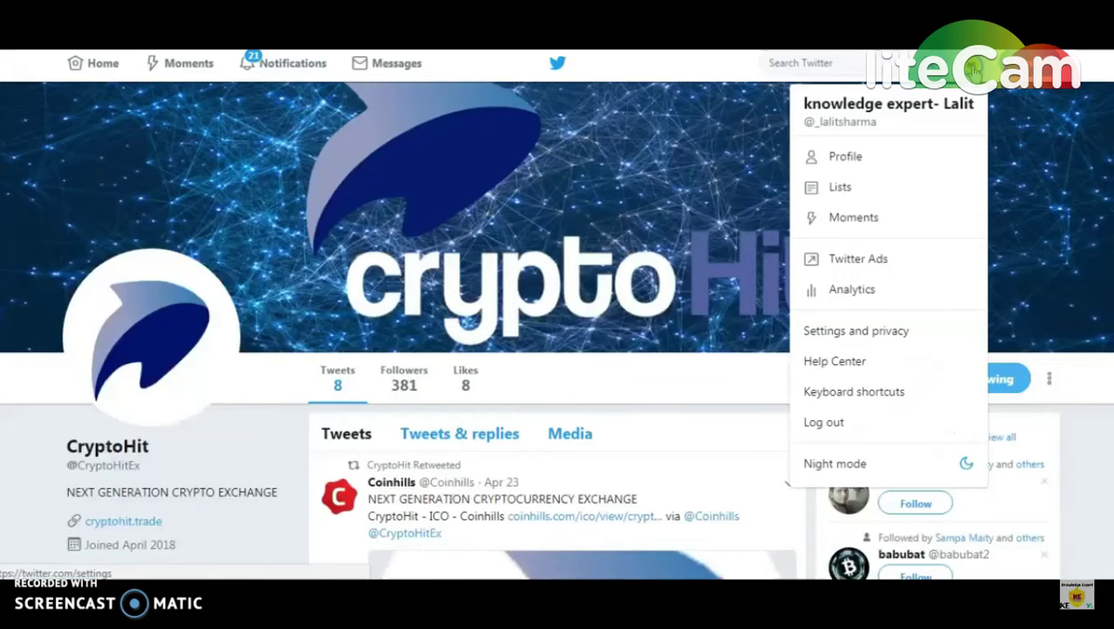
click(833, 119)
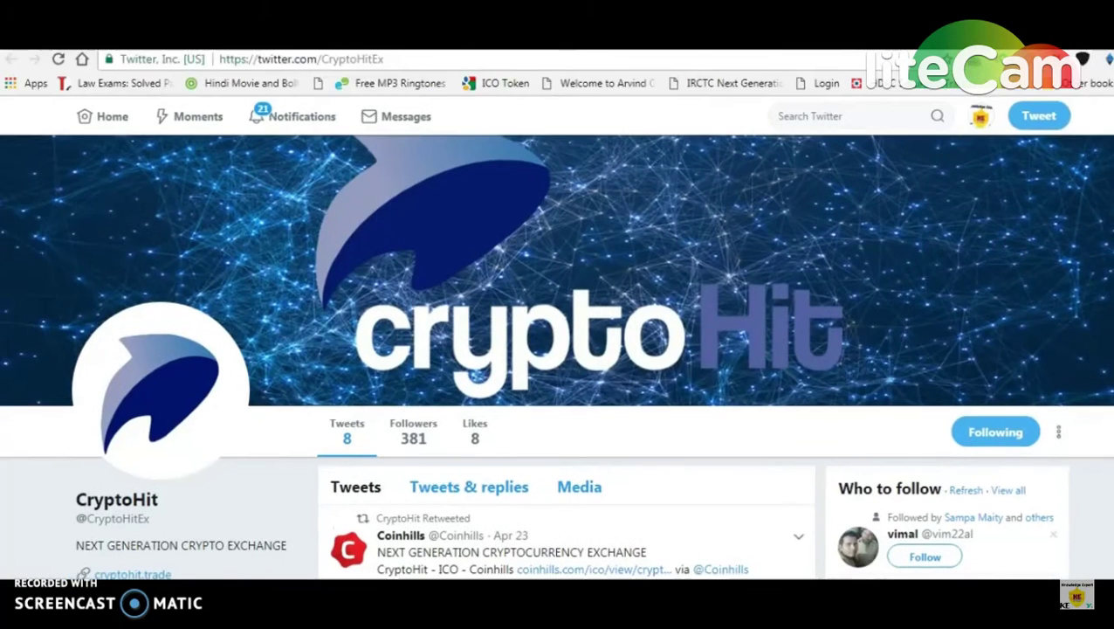
click(210, 59)
key(ctrl+c)
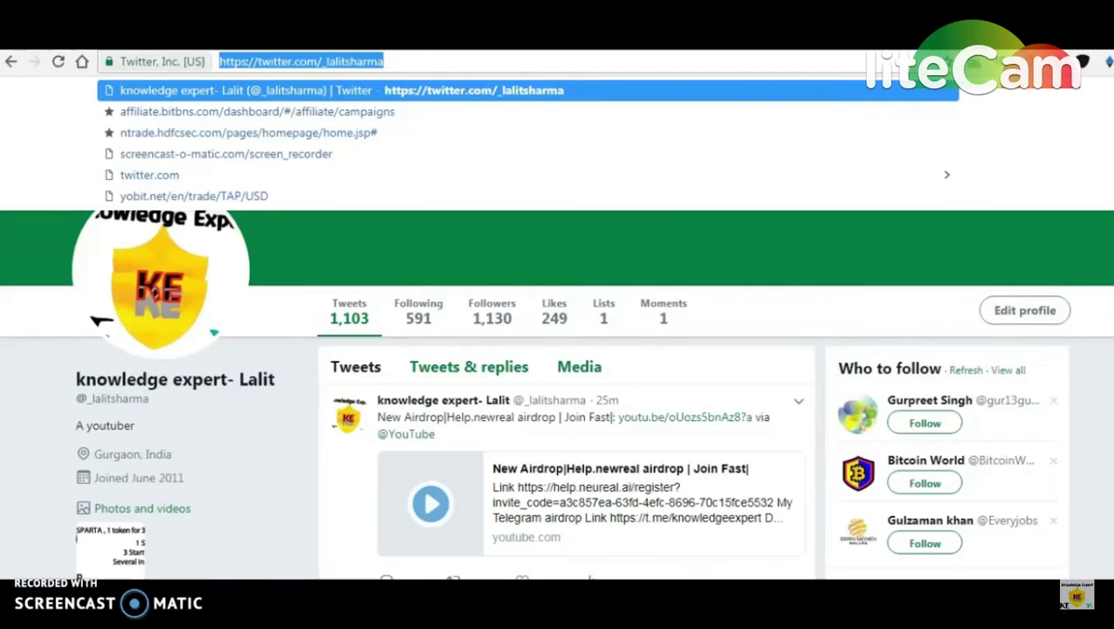
key(ctrl+Tab)
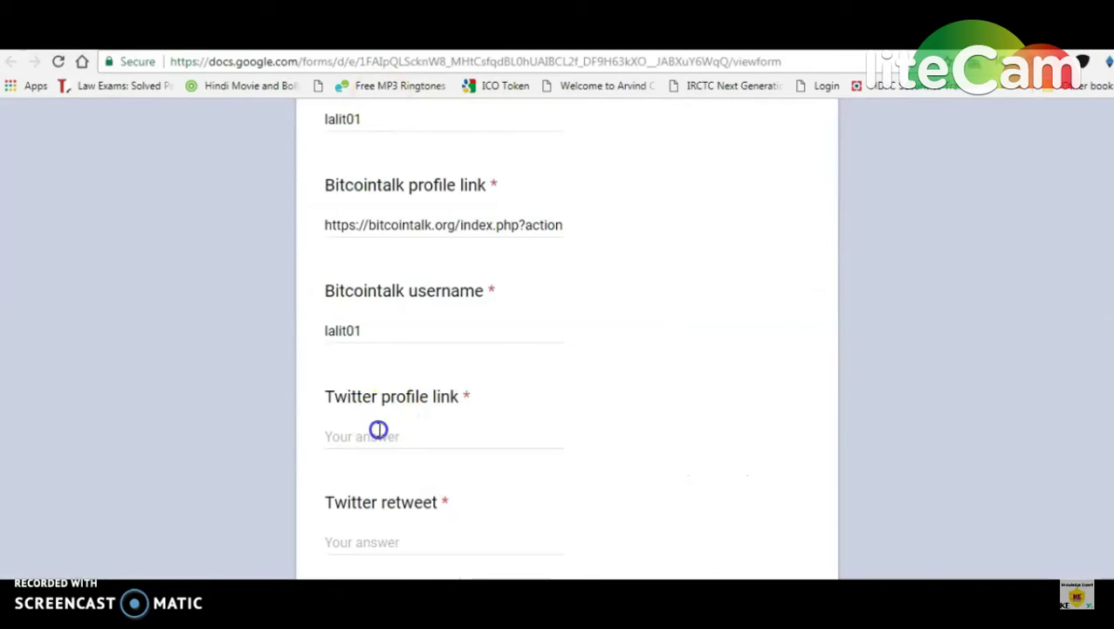
click(378, 428)
key(ctrl+v)
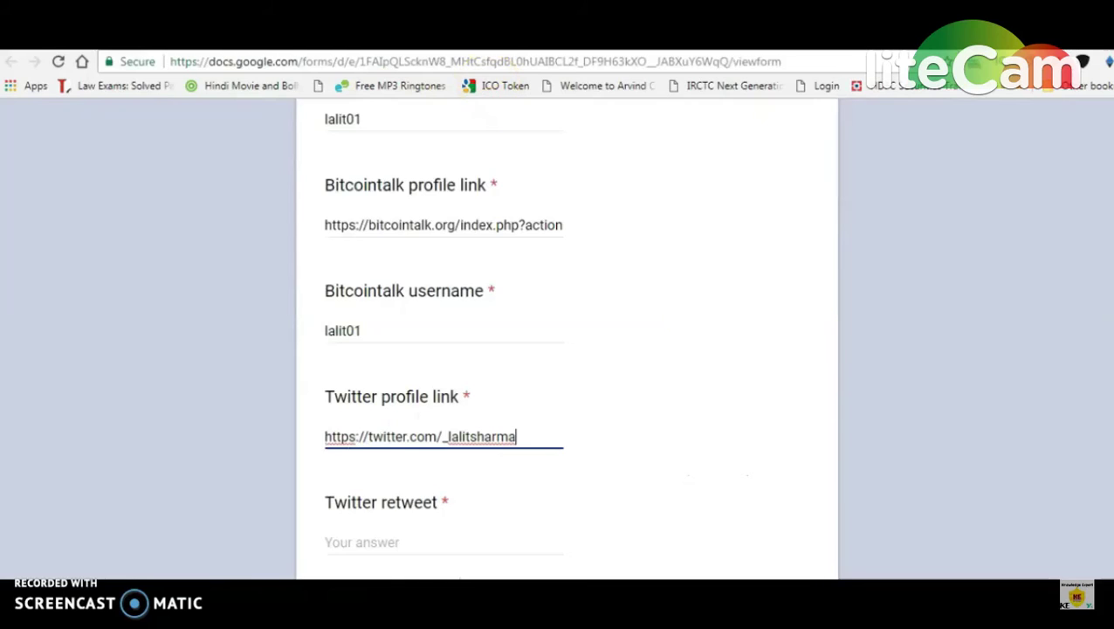
key(ctrl+Tab)
Step: Go back to the CryptoHit profile and scroll down to its Apr 18 'CryptoHit AirDrop is Live' tweet
click(11, 61)
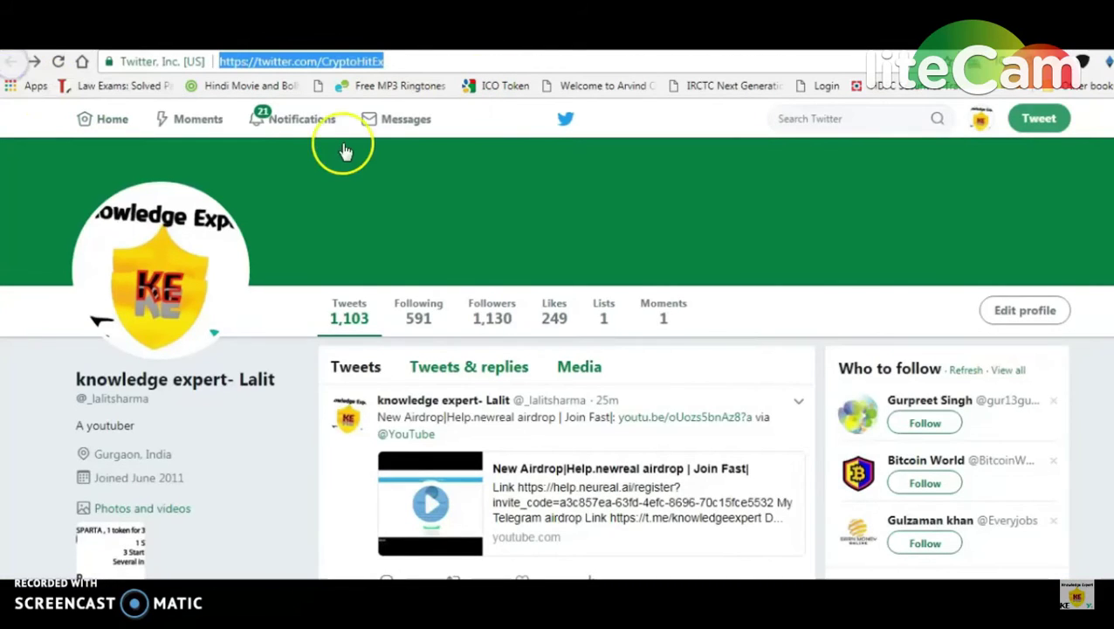
scroll(558, 349, down, 3)
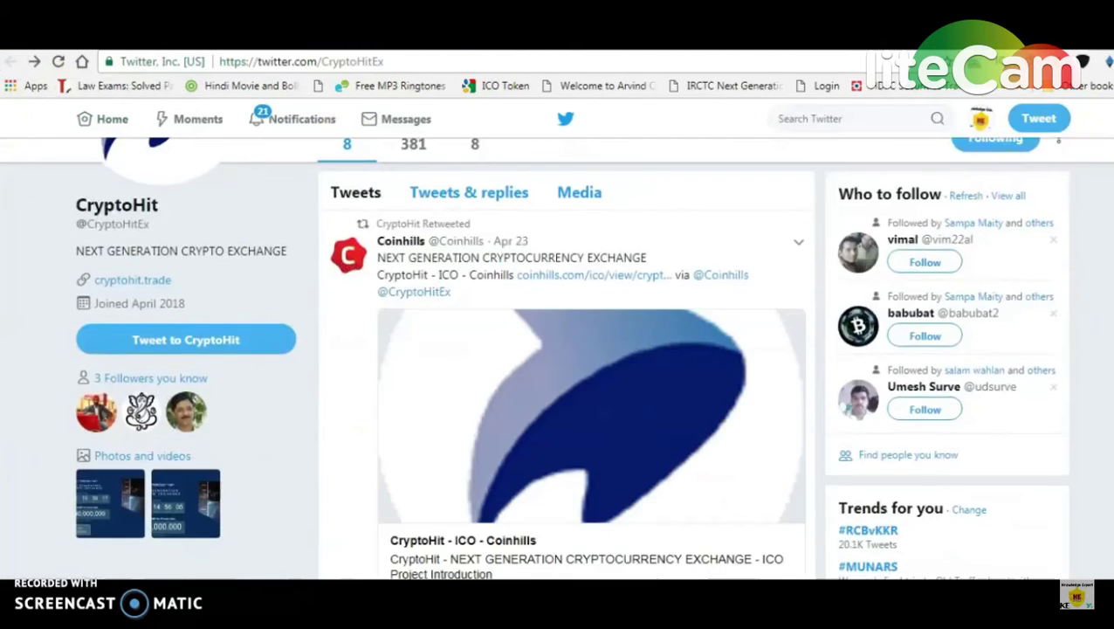
scroll(559, 349, down, 2)
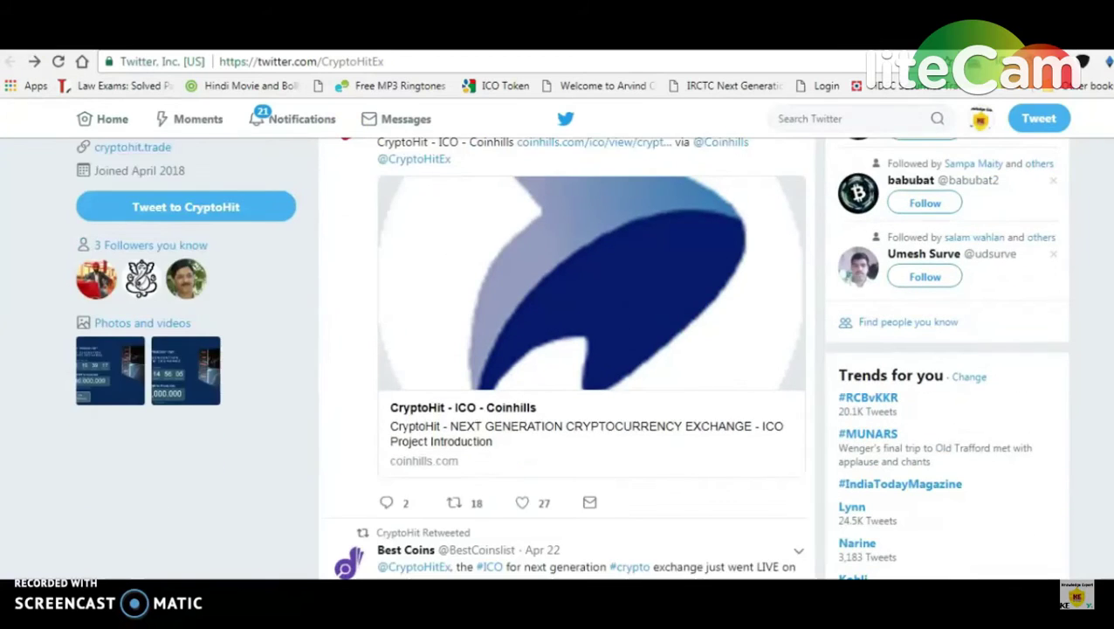
scroll(558, 349, up, 2)
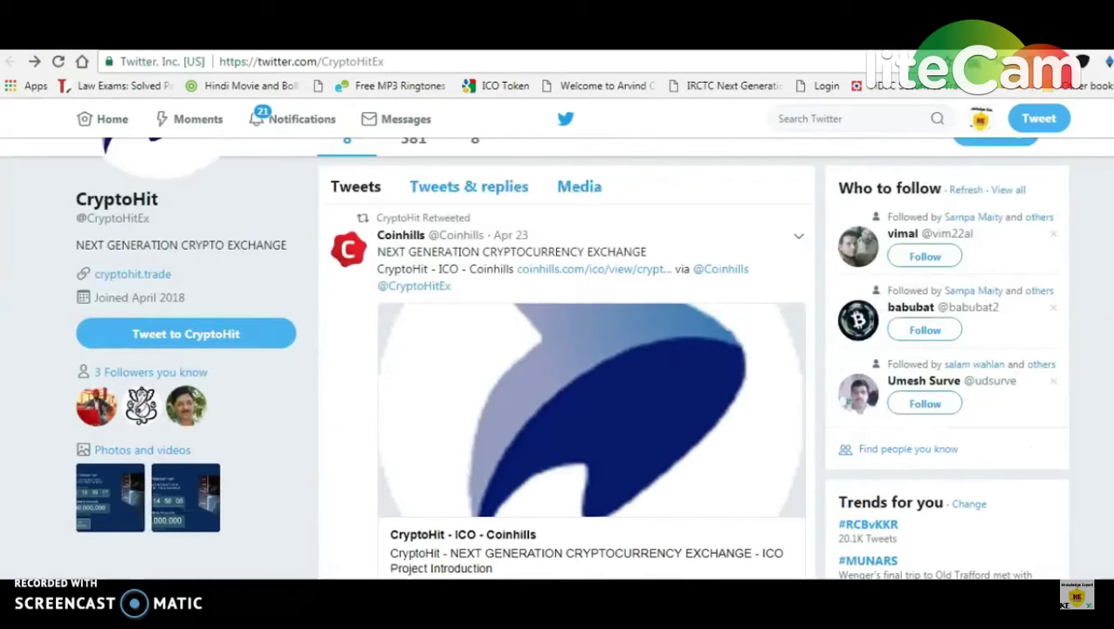
scroll(558, 349, down, 1)
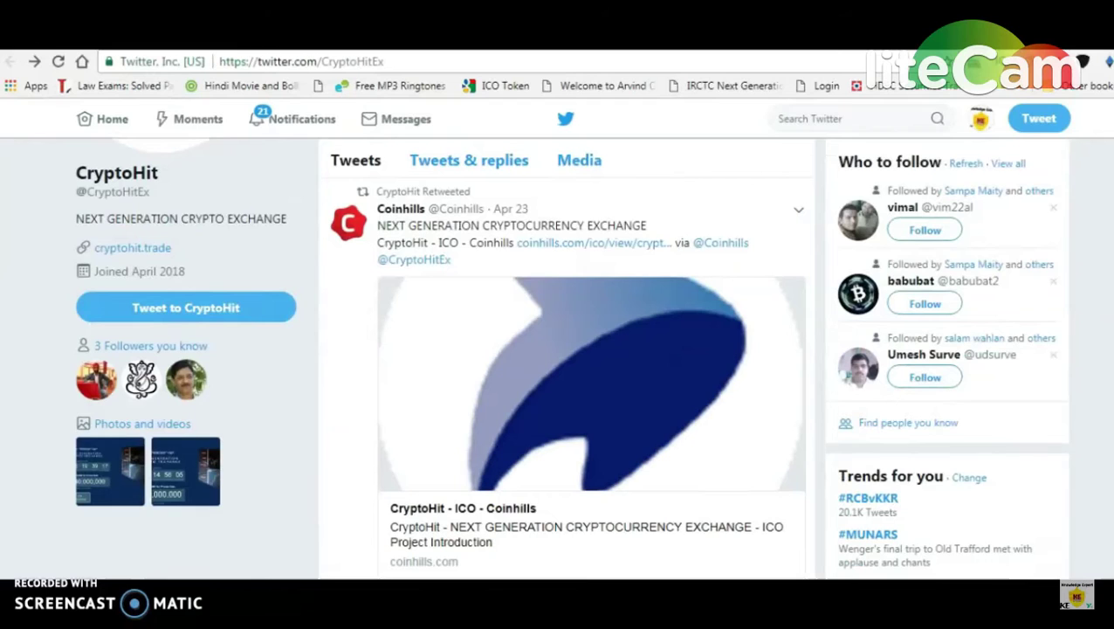
scroll(559, 349, down, 3)
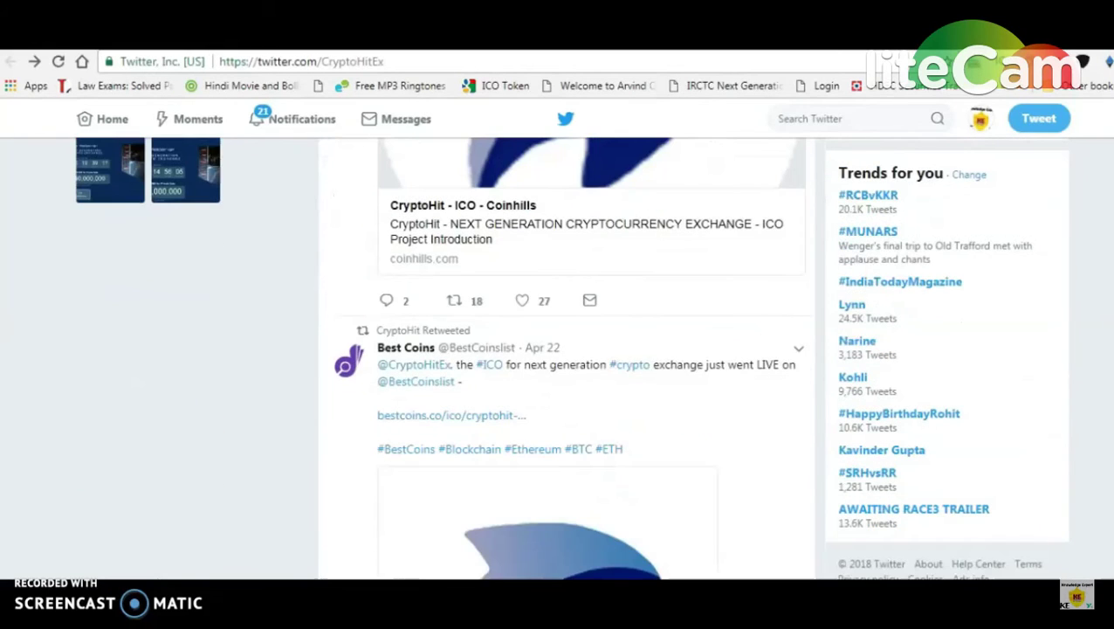
scroll(565, 357, down, 7)
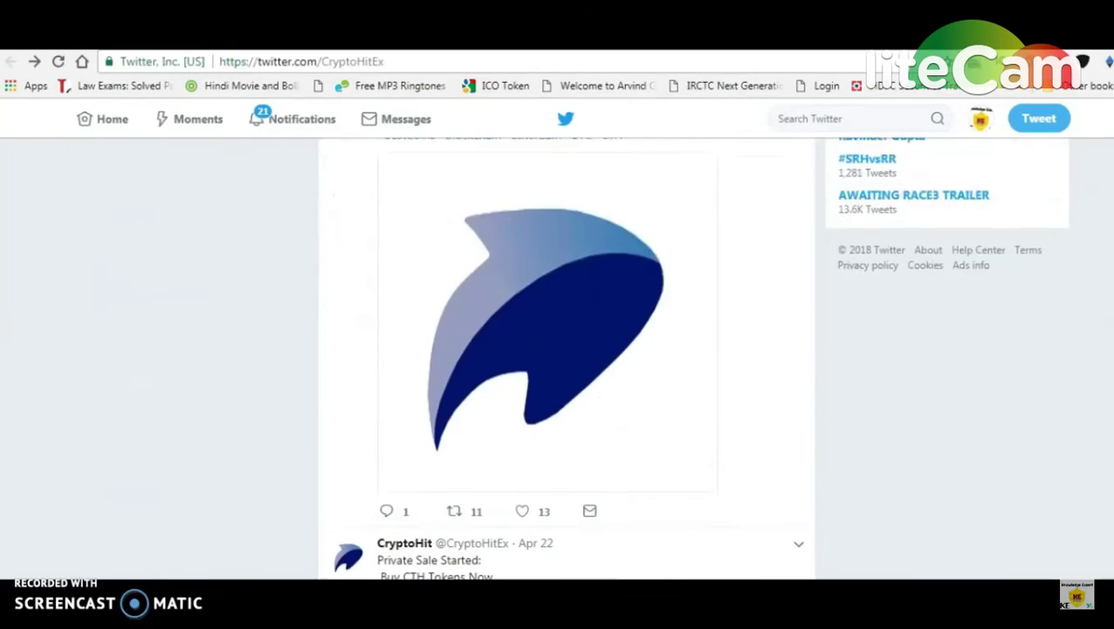
scroll(565, 357, down, 8)
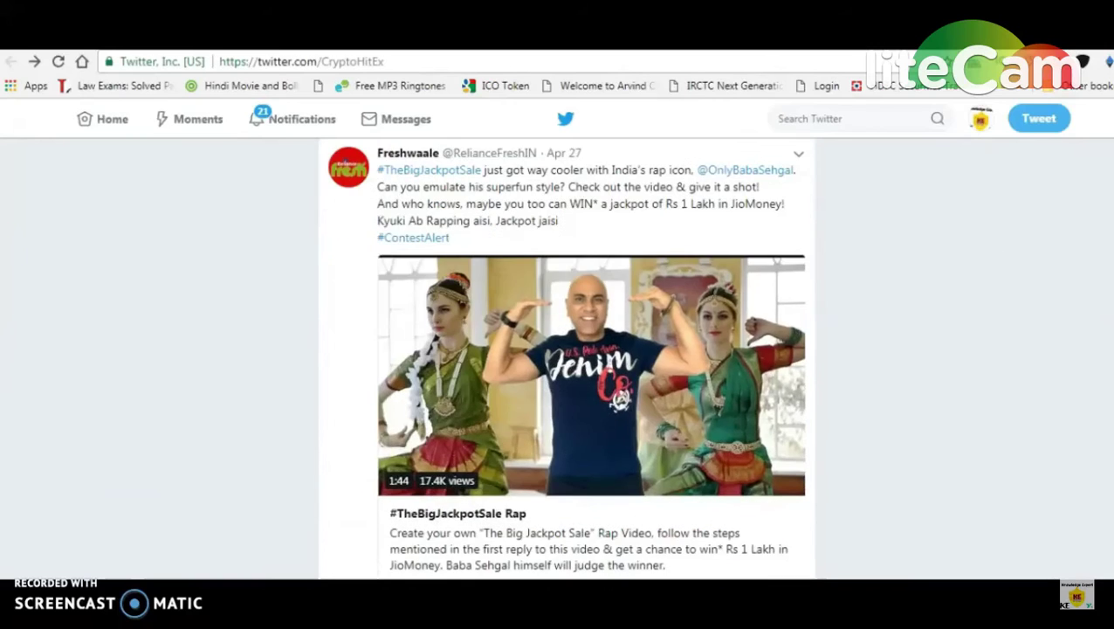
scroll(565, 357, down, 10)
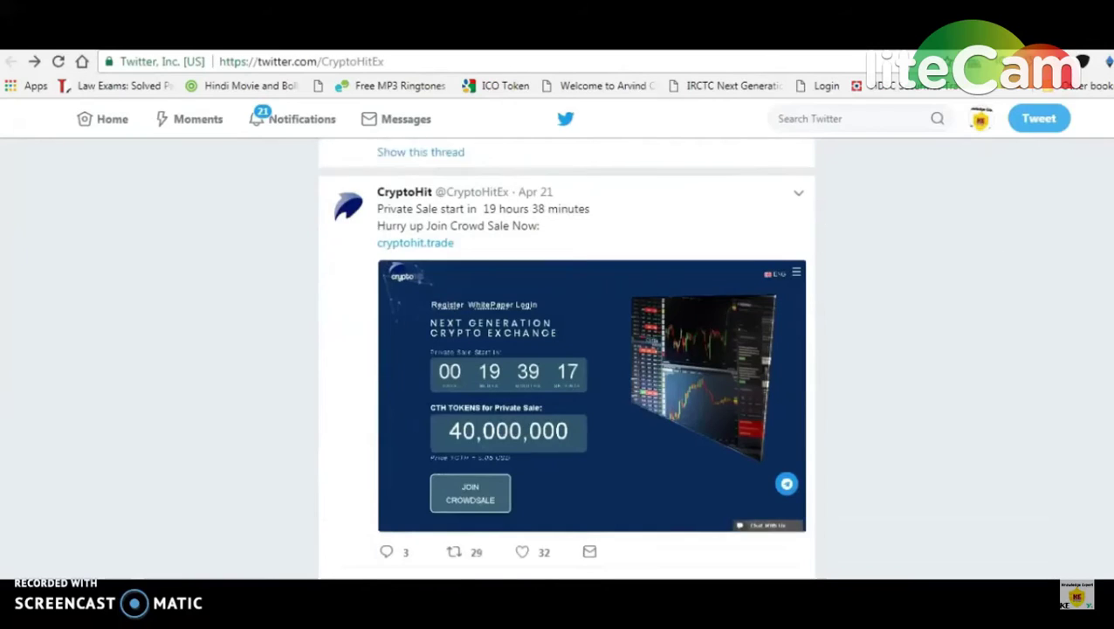
scroll(565, 357, down, 8)
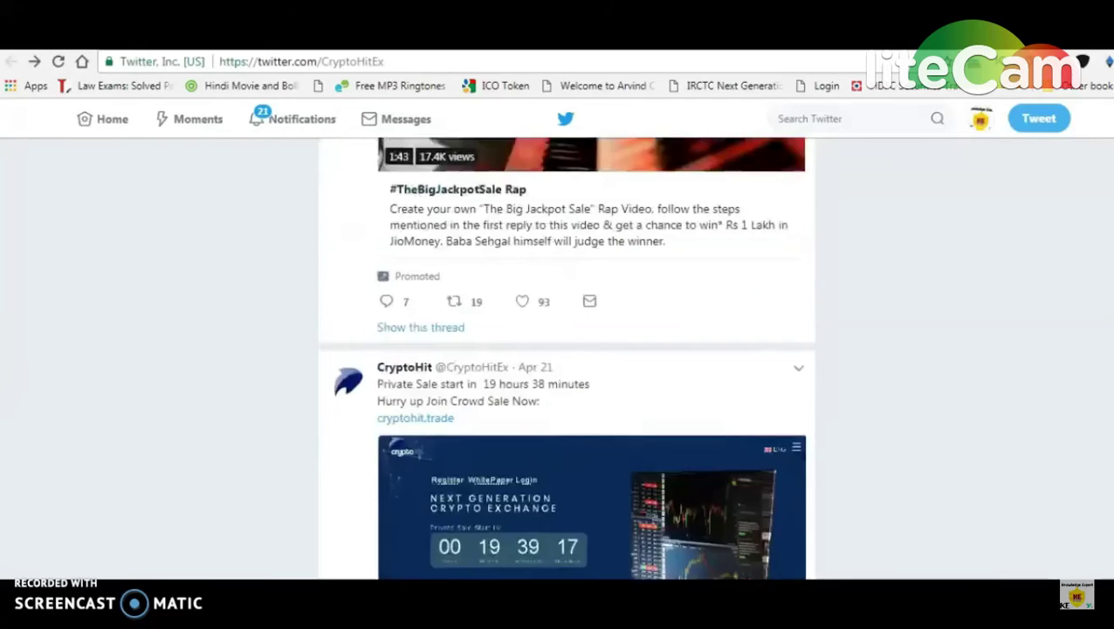
scroll(565, 357, down, 3)
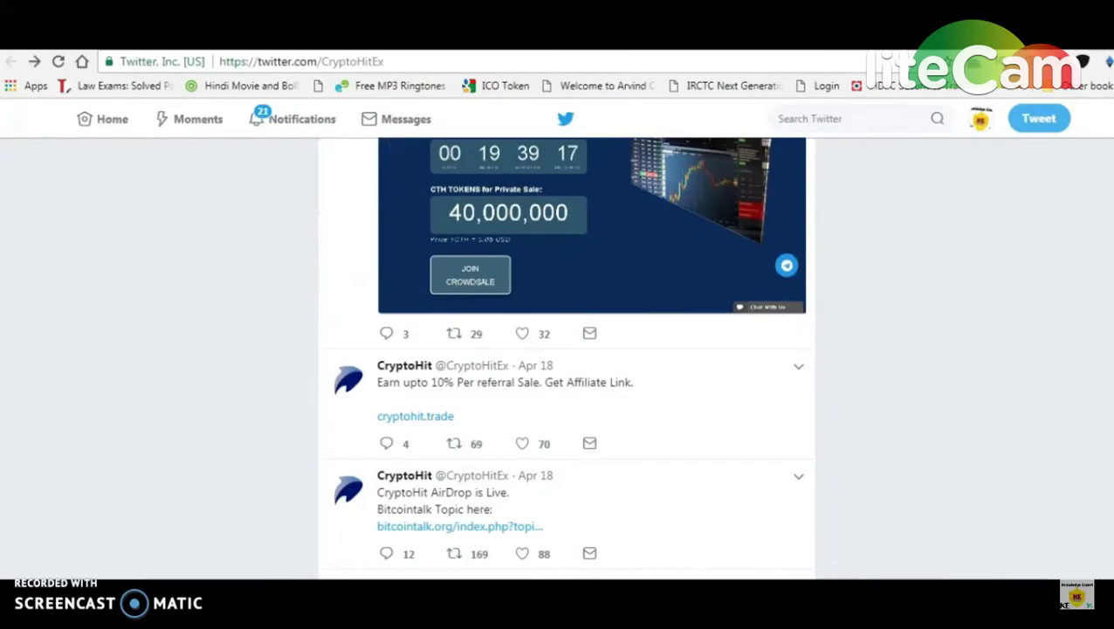
scroll(565, 357, down, 1)
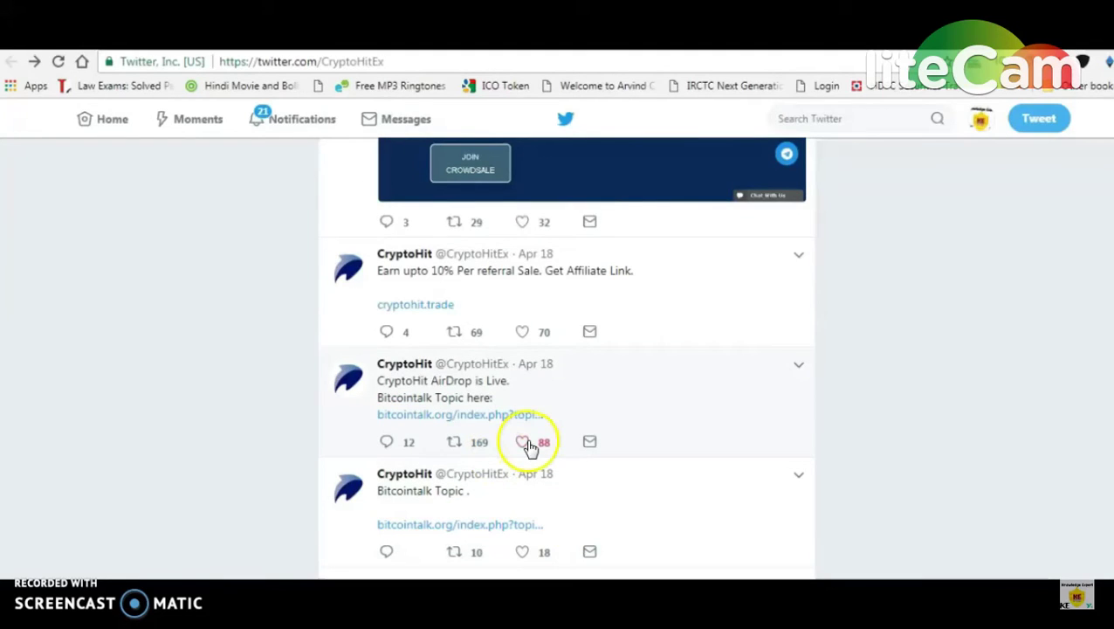
Step: Like the CryptoHit airdrop tweet and quote-retweet it with the comment 'Join it'
click(523, 442)
click(459, 442)
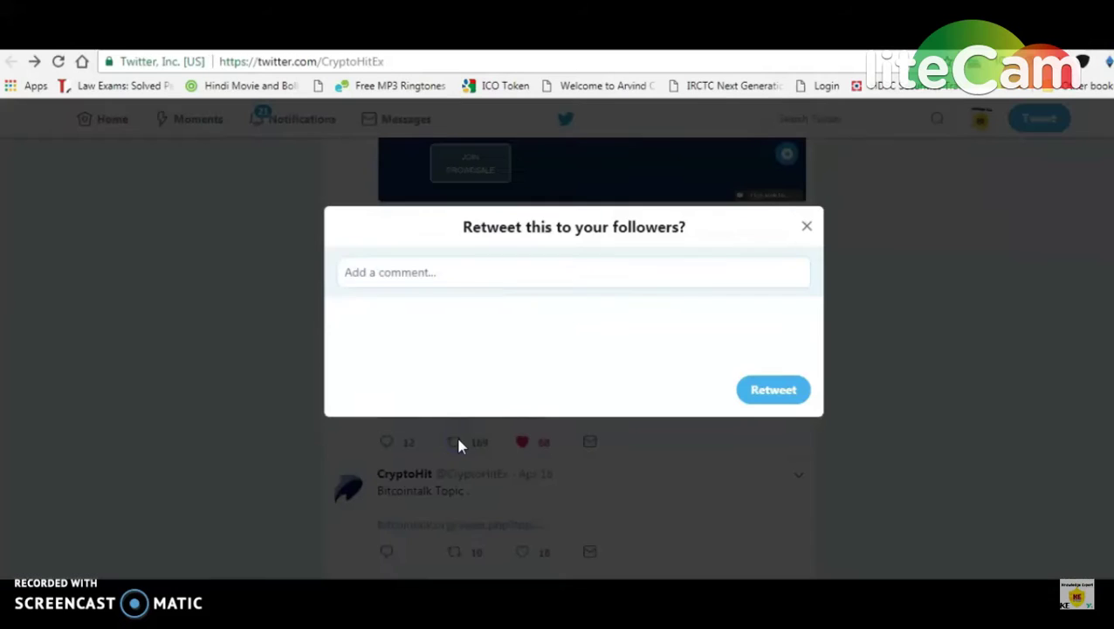
click(390, 271)
text(Join it)
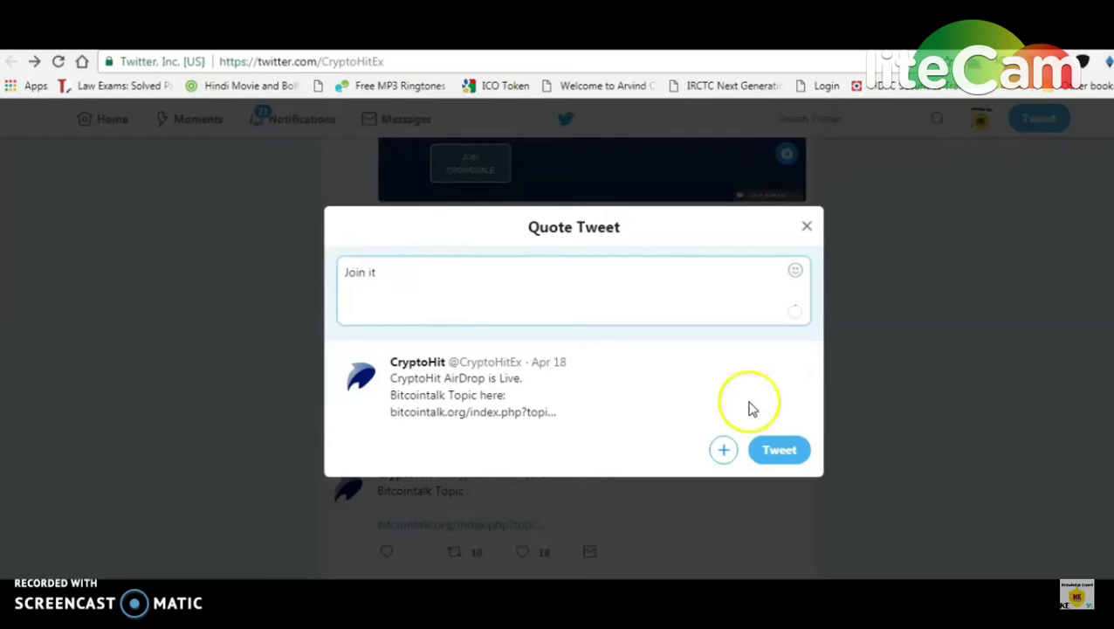
click(773, 449)
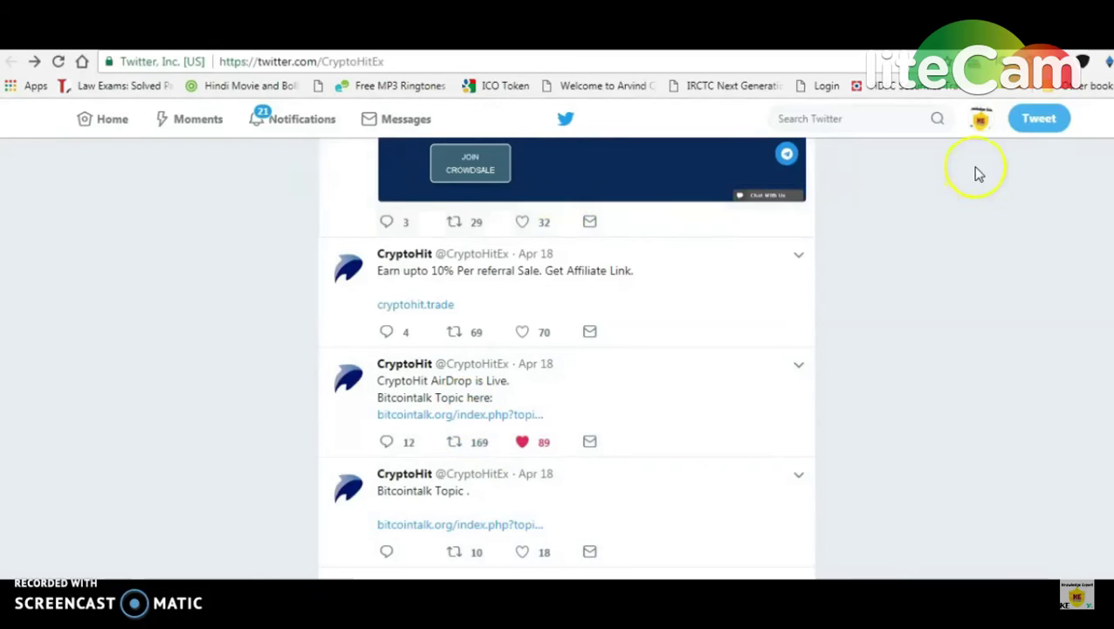
Step: Copy the link to your new quote tweet from your own profile
click(981, 122)
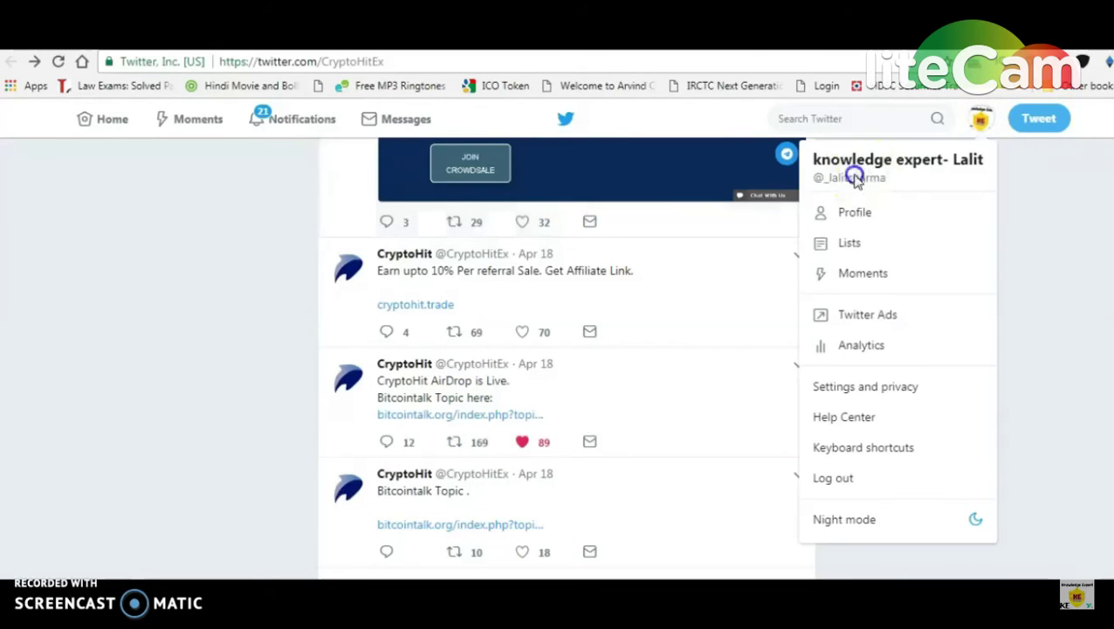
click(856, 179)
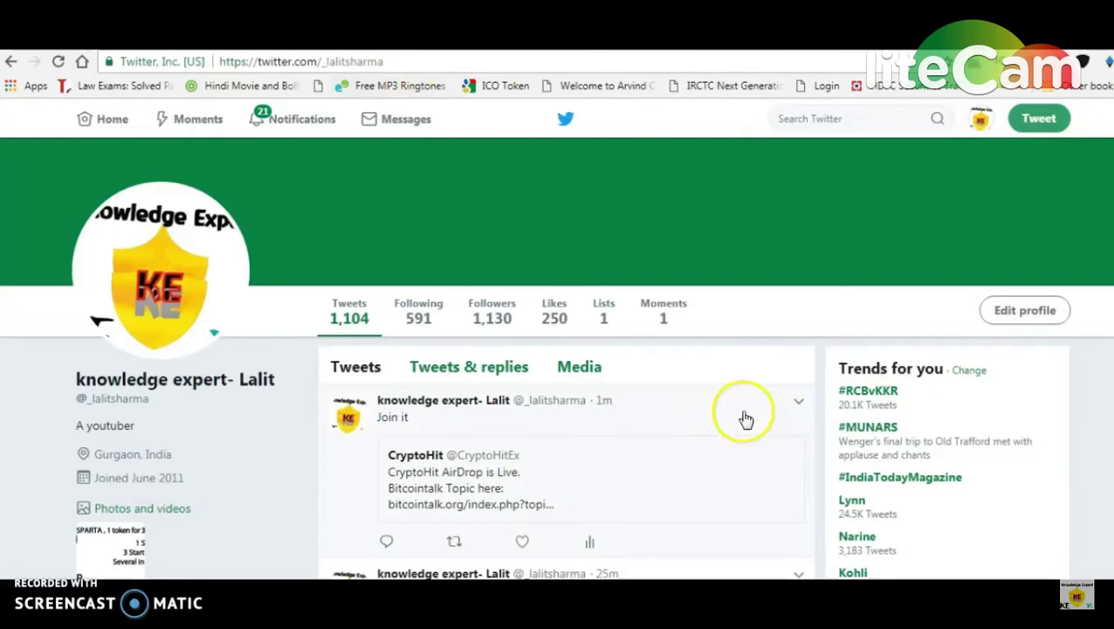
click(797, 400)
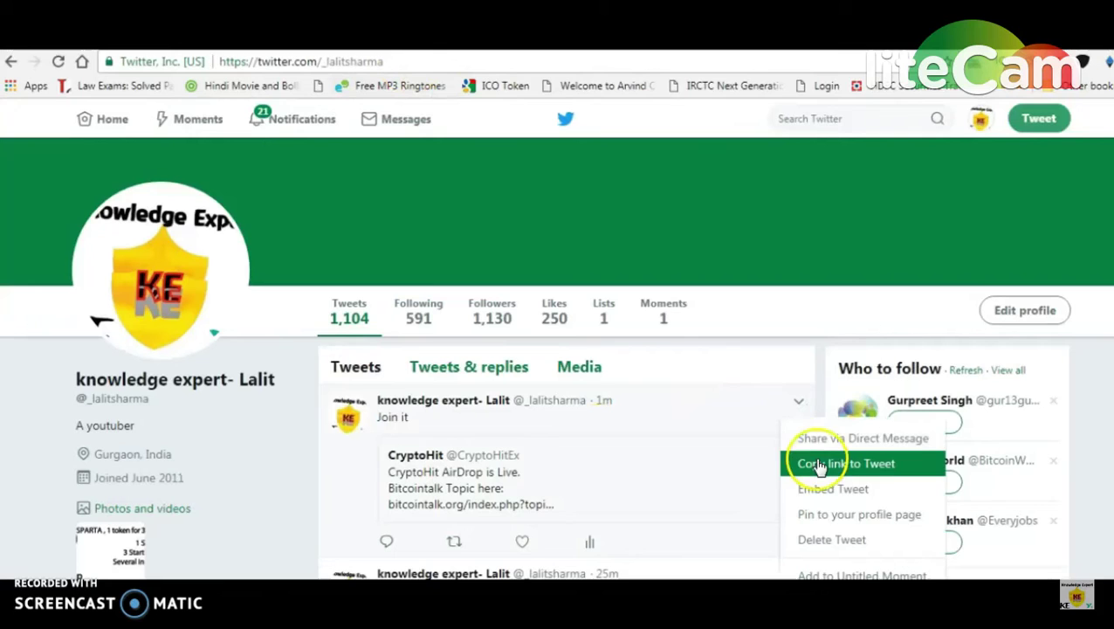
click(817, 463)
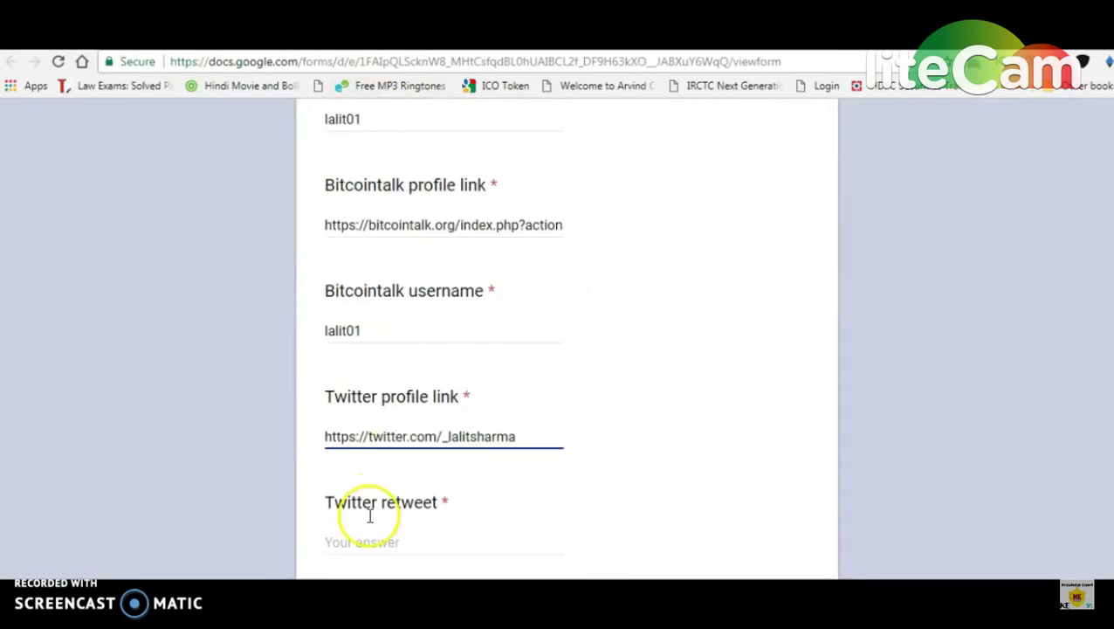
Step: Paste the quote-tweet link into the Twitter retweet answer
click(368, 543)
key(ctrl+v)
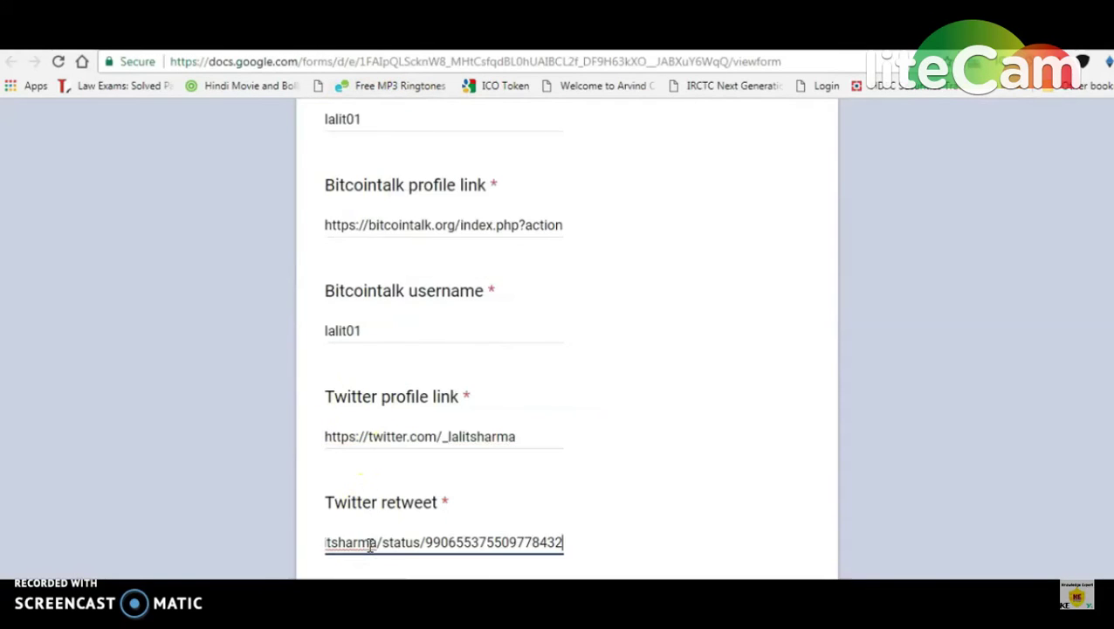
scroll(1087, 353, down, 4)
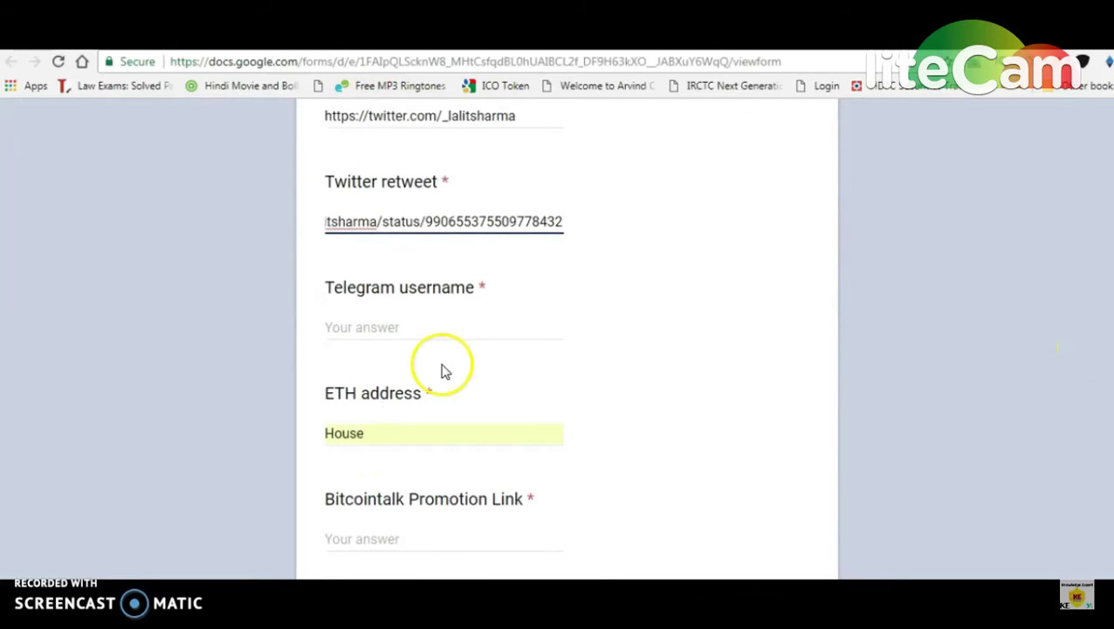
Step: Enter your Telegram username and delete the wrong 'House' entry from the ETH address answer
click(381, 326)
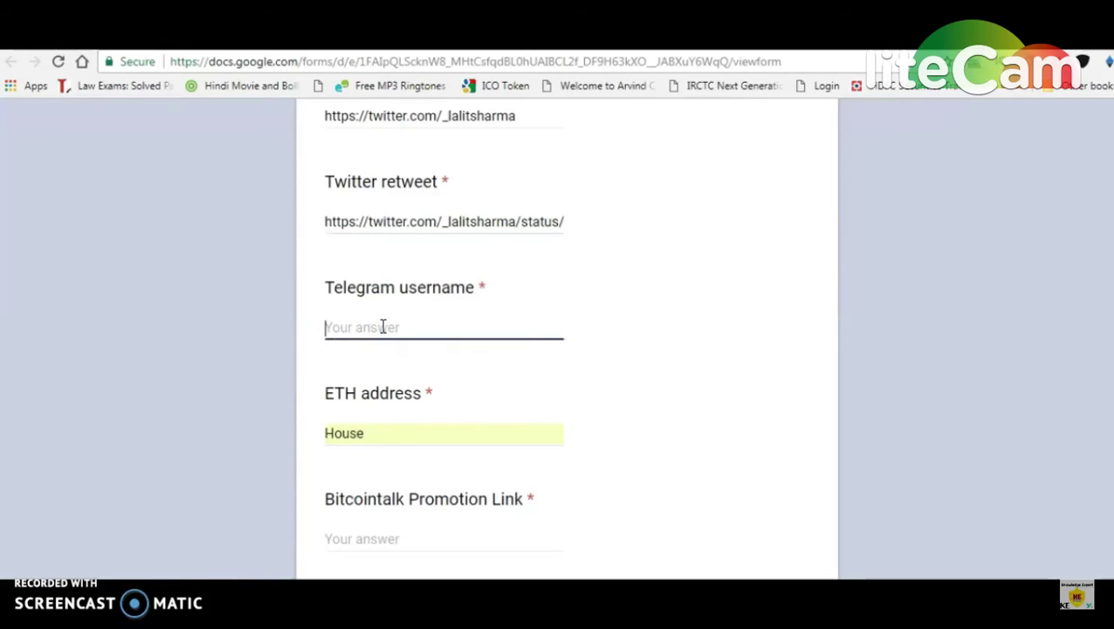
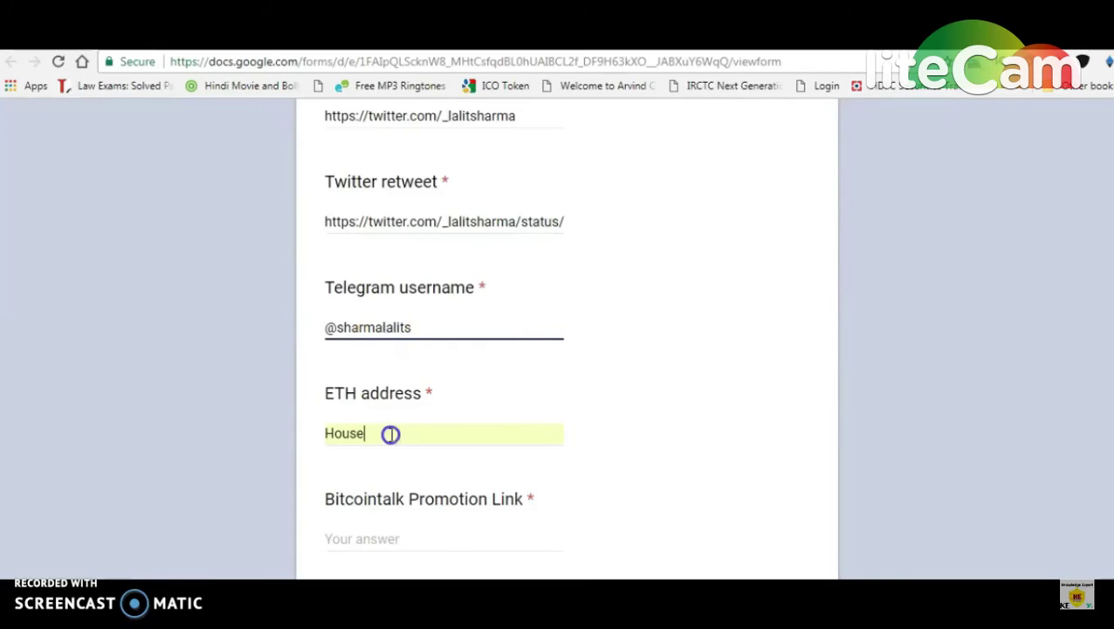
drag(387, 434, 308, 435)
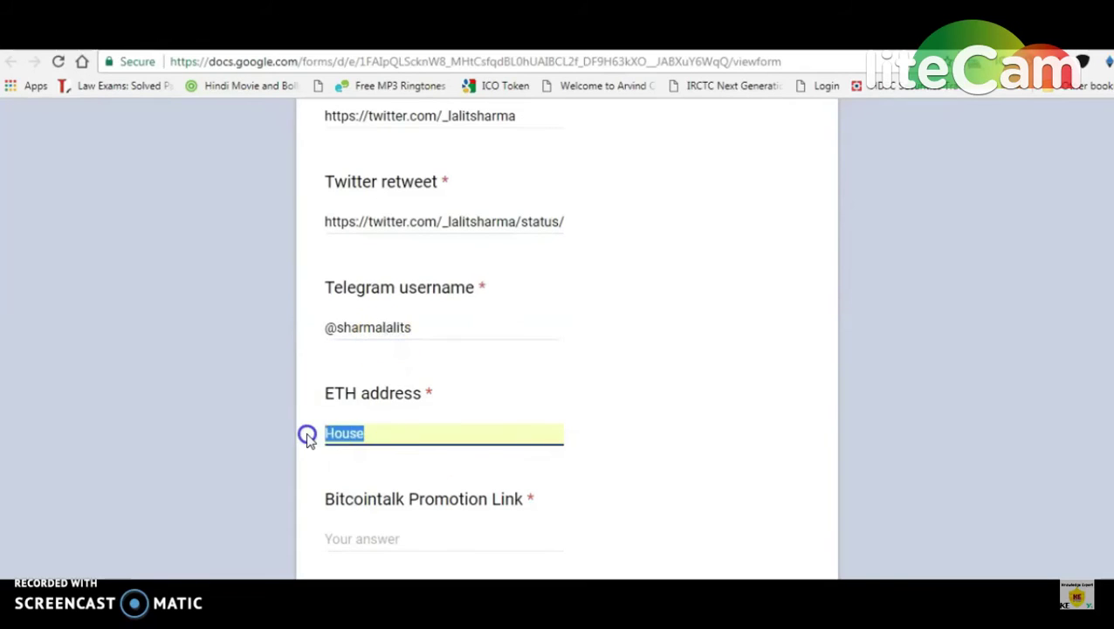
key(BackSpace)
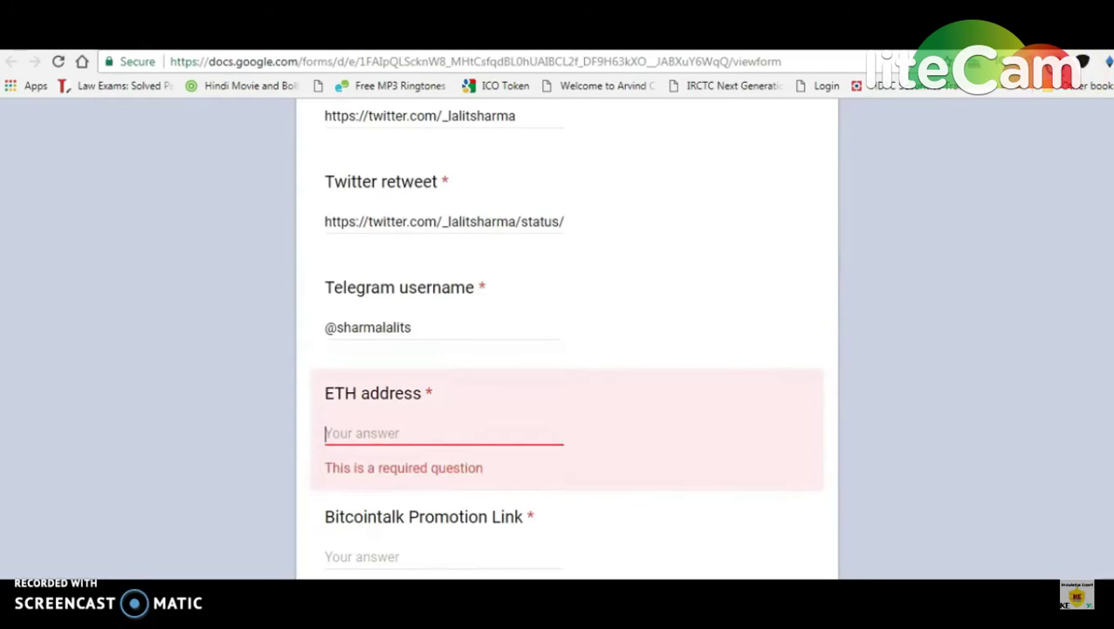
Step: Copy the wallet address from MetaMask and paste it into the ETH address answer
click(1083, 62)
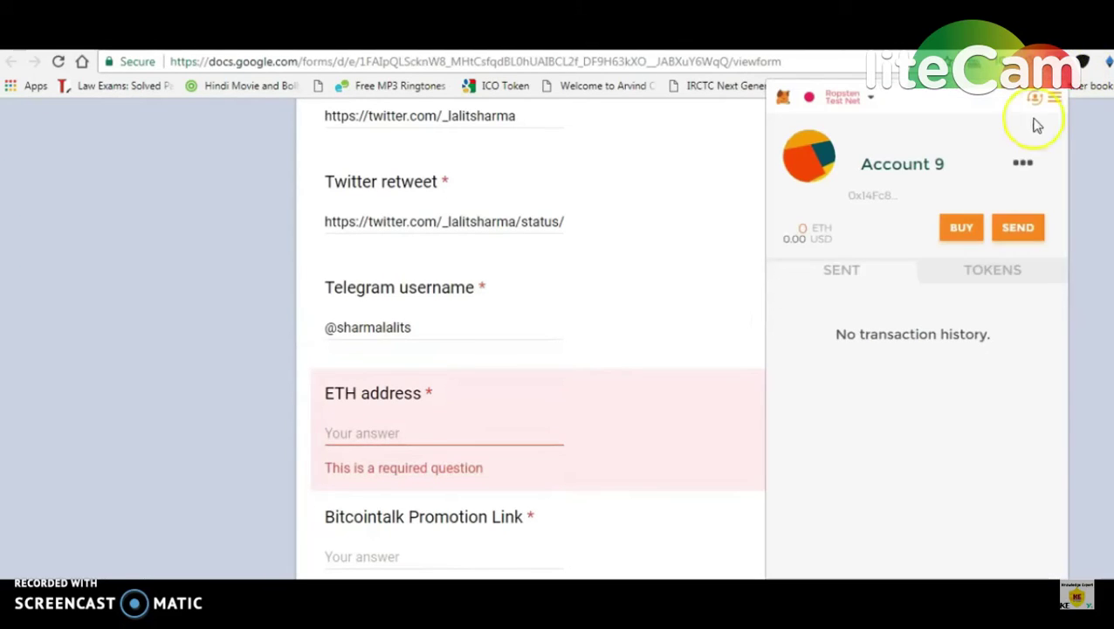
click(1023, 162)
click(961, 254)
click(434, 428)
key(ctrl+v)
click(435, 534)
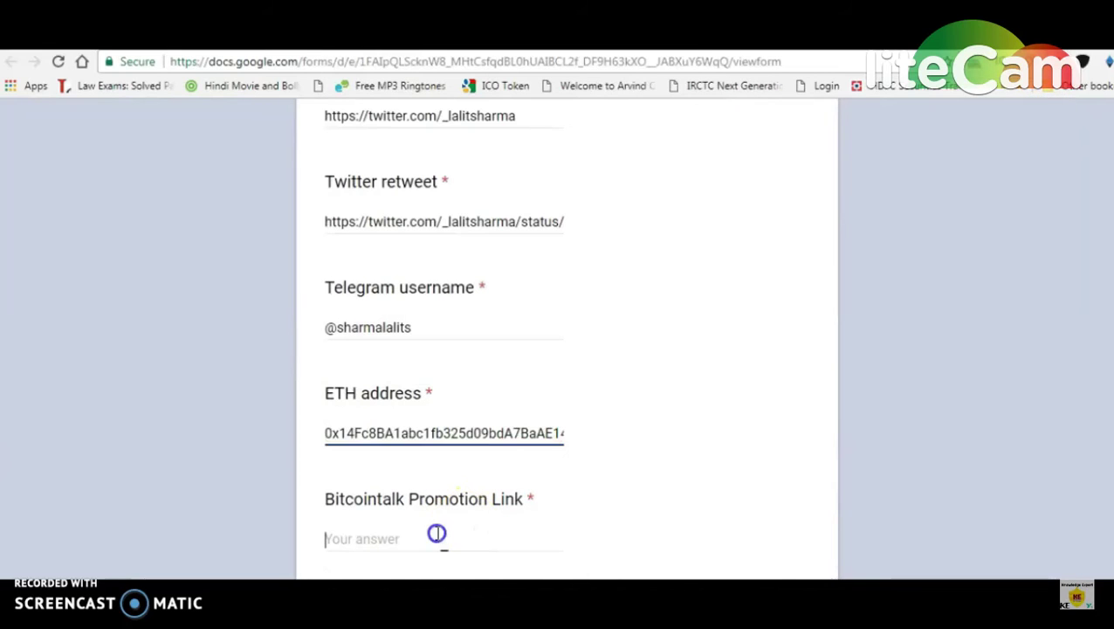
scroll(567, 340, up, 2)
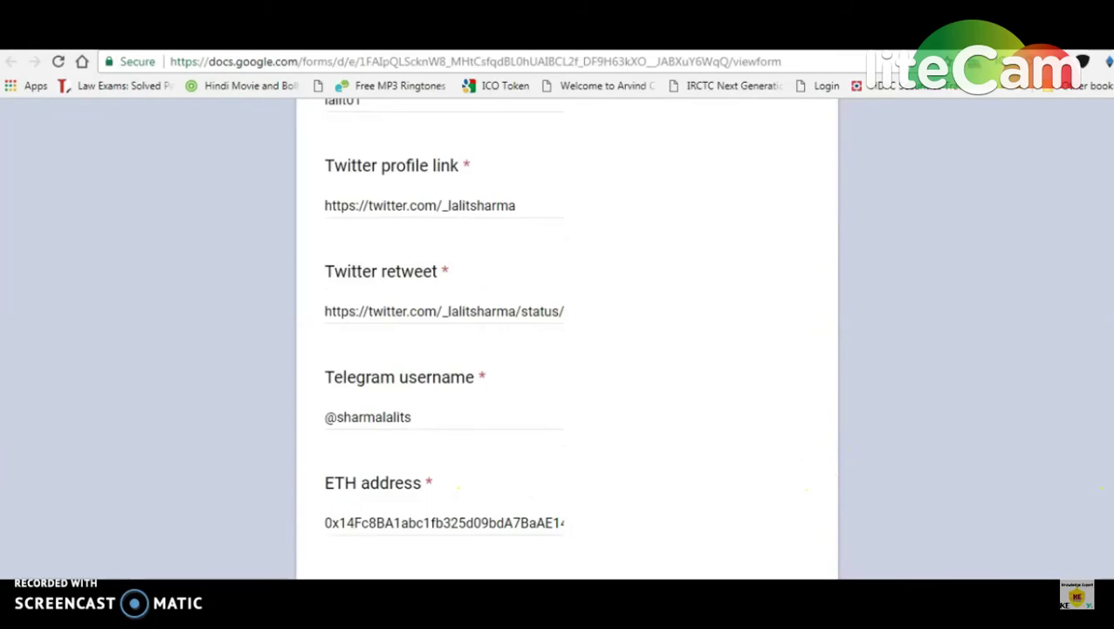
Step: Read the Bitcointalk airdrop rules, highlighting the forbidden phrase 'I joined the airdrop'
key(ctrl+Tab)
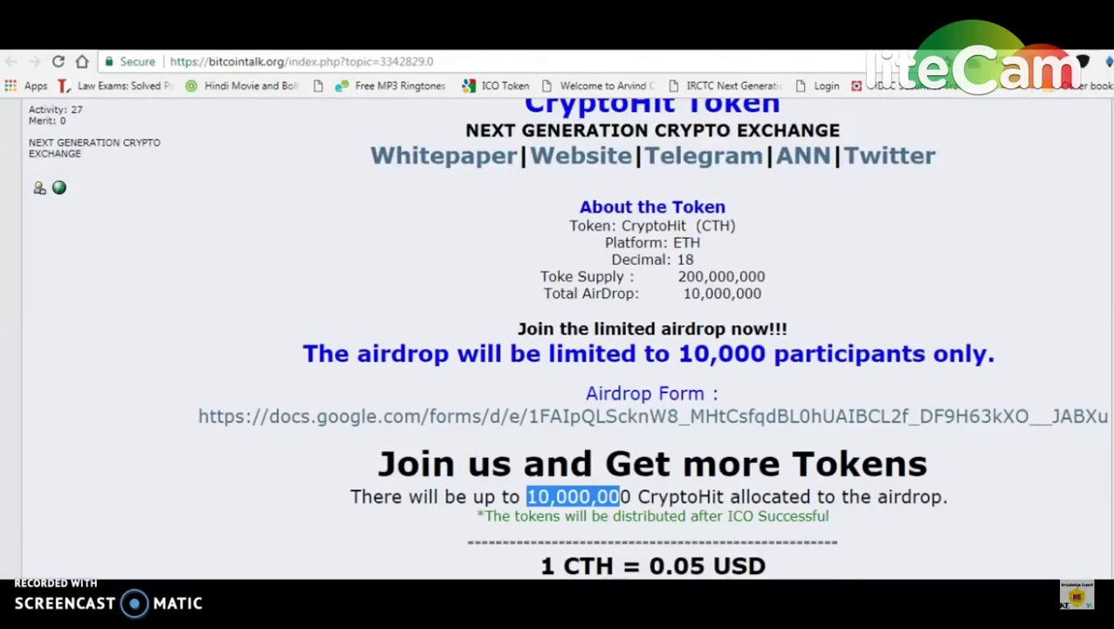
scroll(565, 341, up, 3)
scroll(565, 340, down, 3)
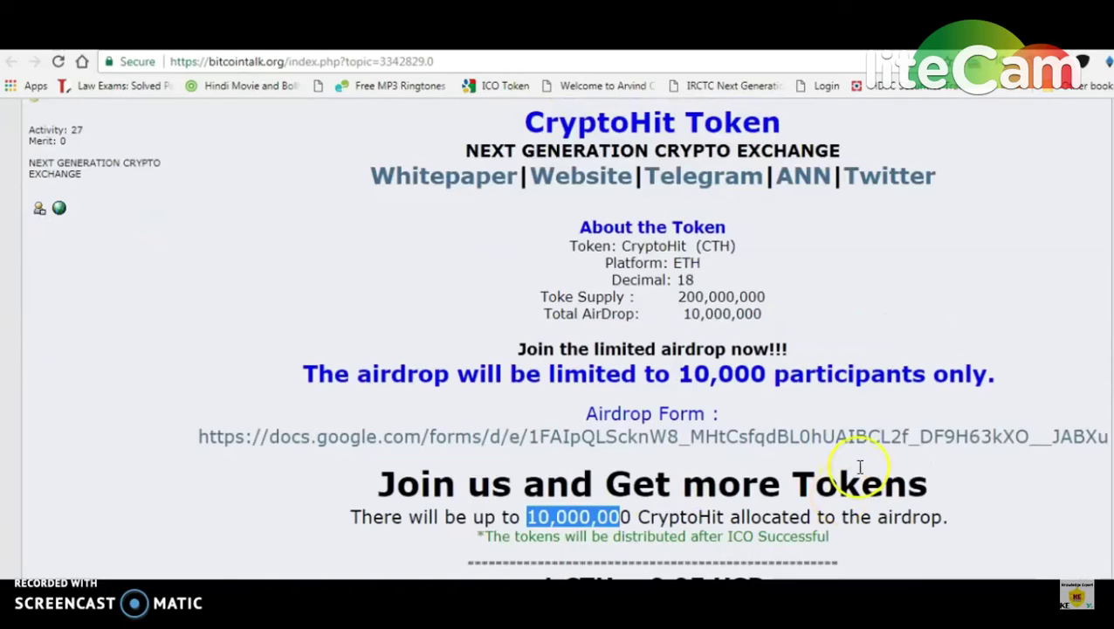
scroll(566, 340, down, 3)
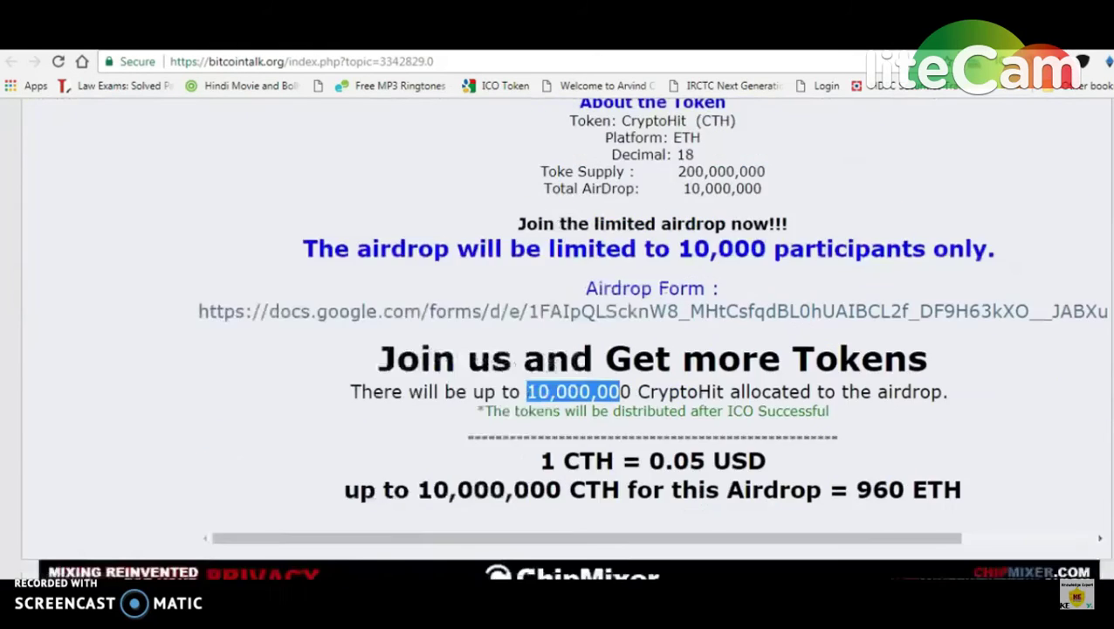
scroll(705, 244, up, 3)
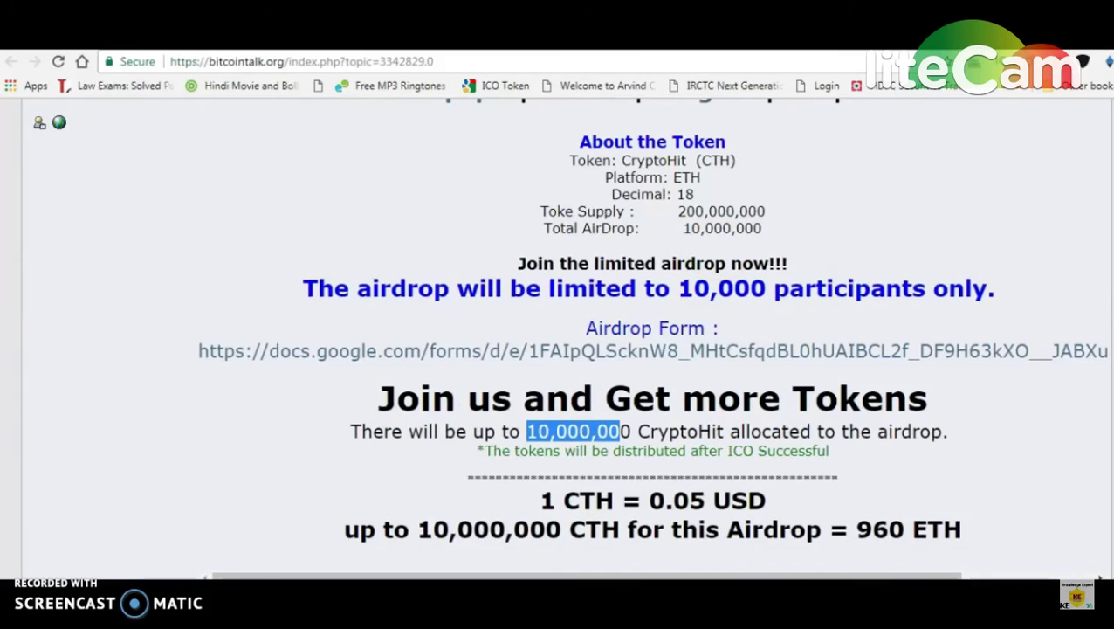
scroll(566, 340, up, 2)
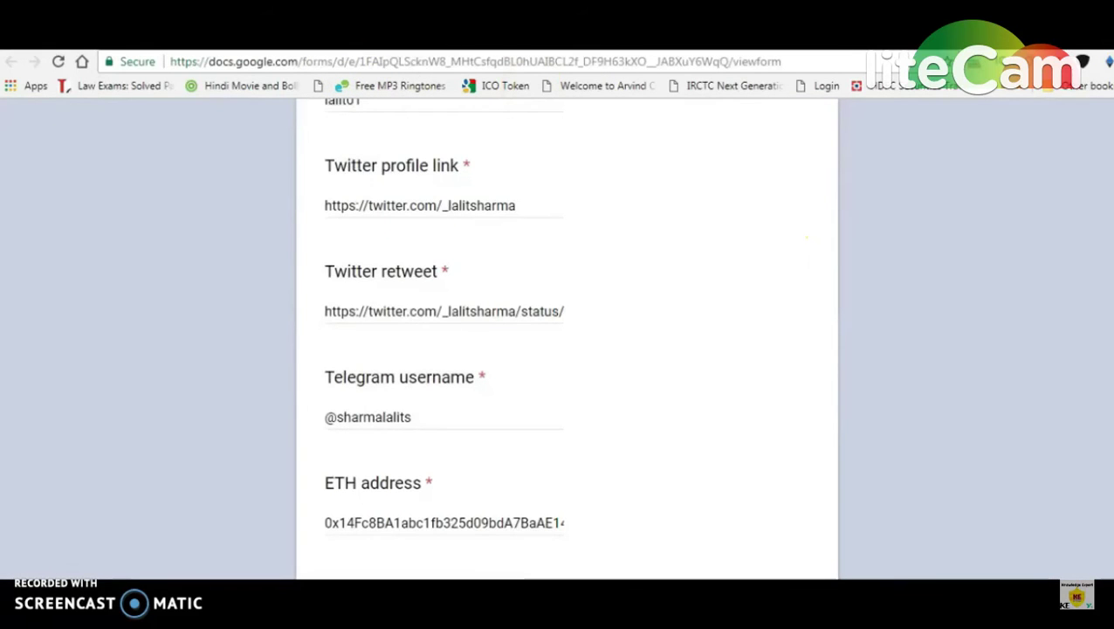
scroll(505, 247, up, 7)
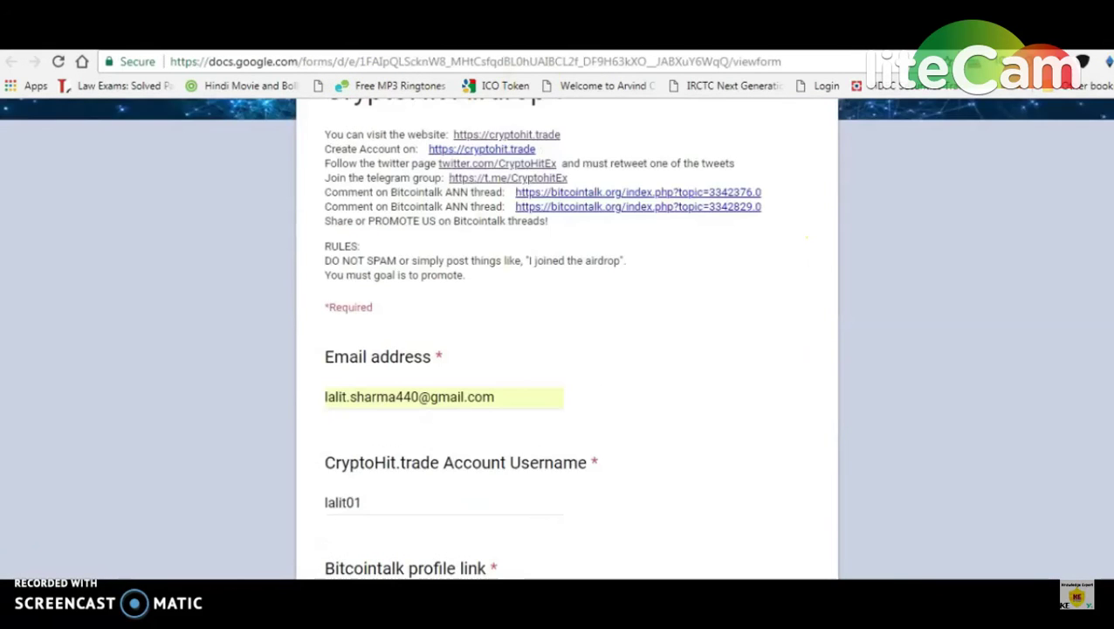
drag(526, 261, 628, 264)
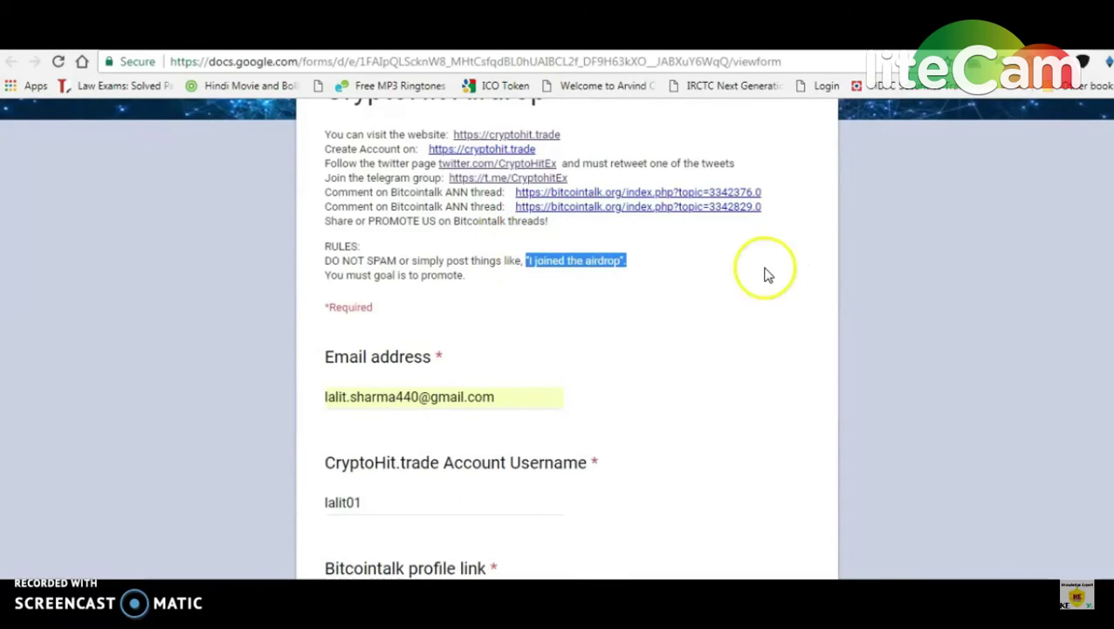
scroll(889, 274, up, 3)
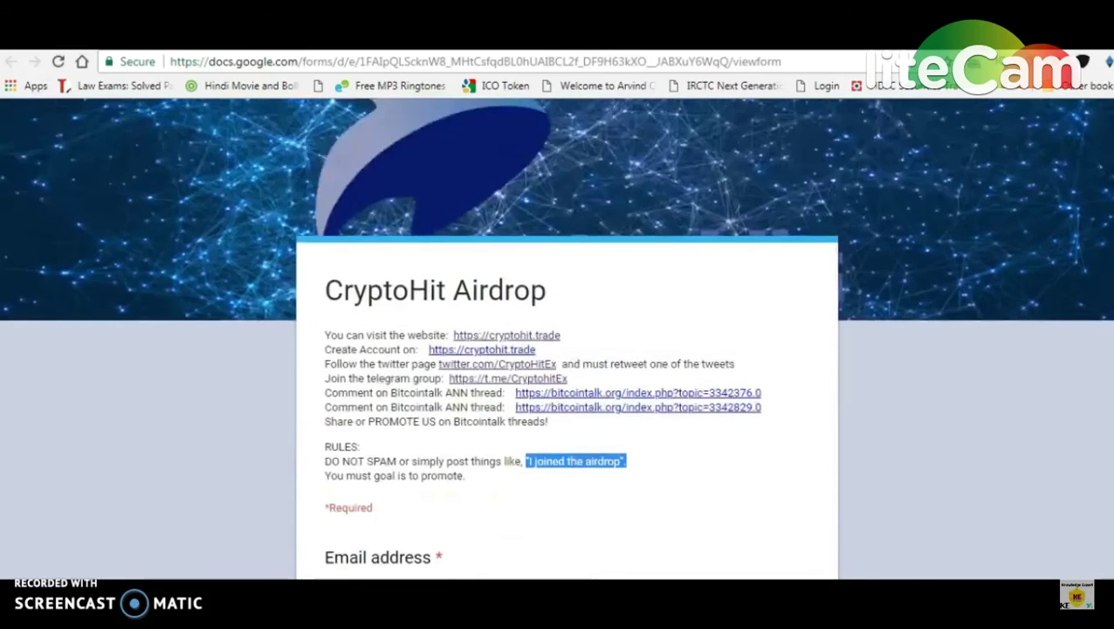
key(ctrl+Tab)
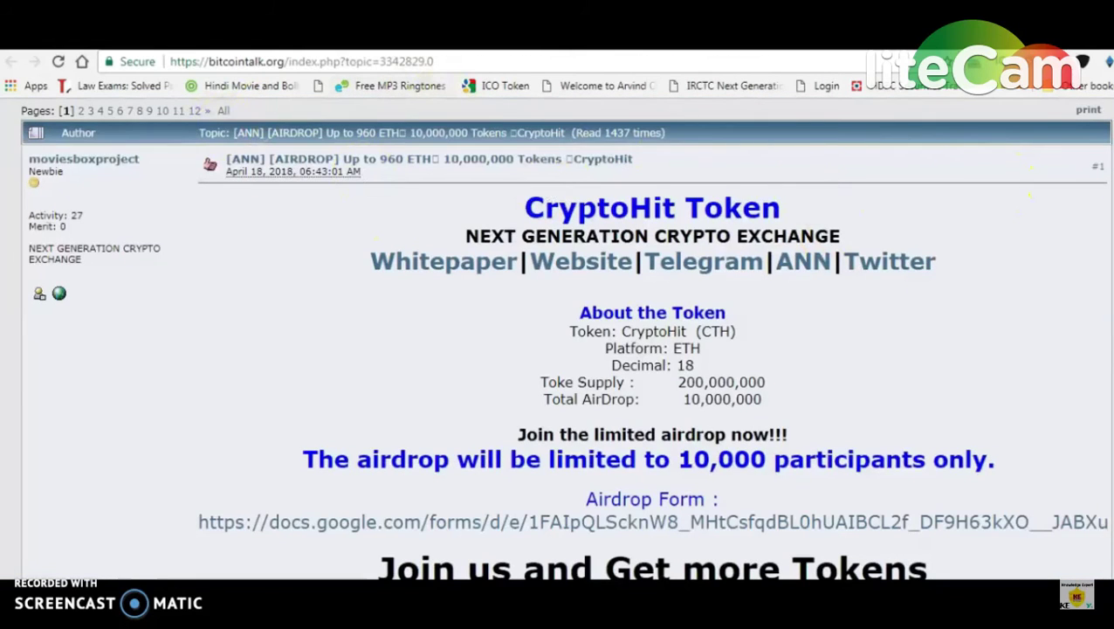
Step: Log in to Bitcointalk with the saved credentials after passing the reCAPTCHA check
scroll(486, 179, up, 3)
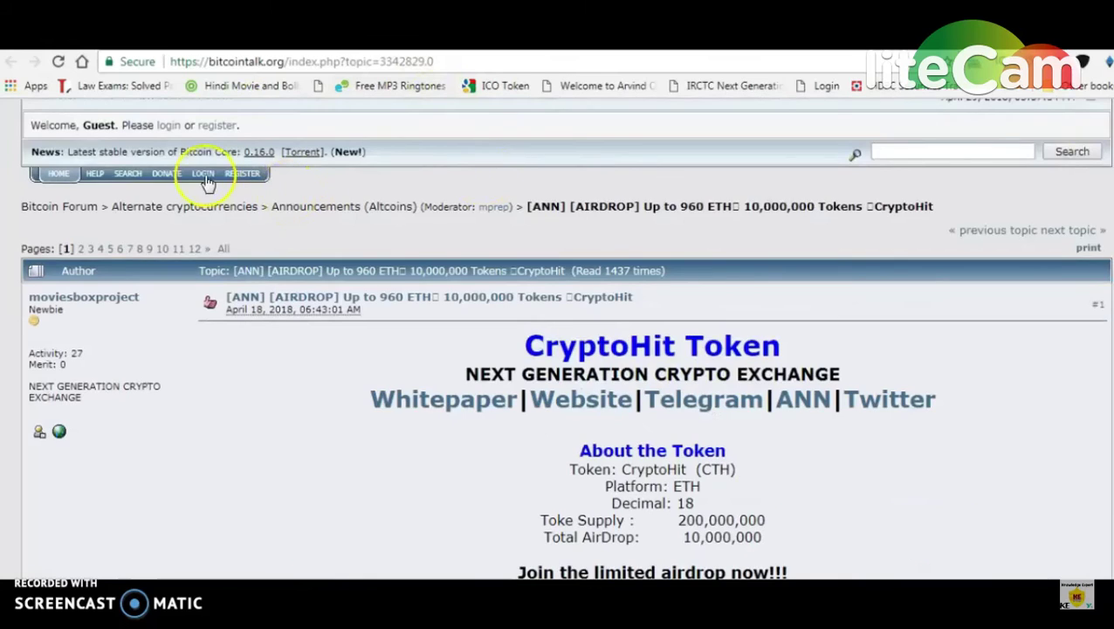
click(205, 179)
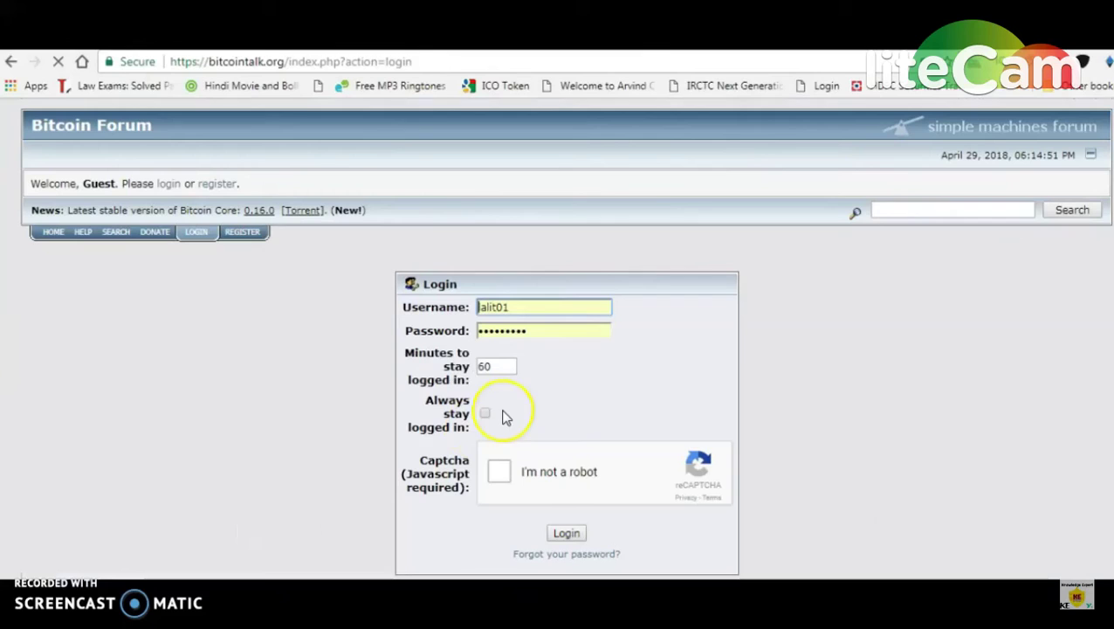
click(499, 471)
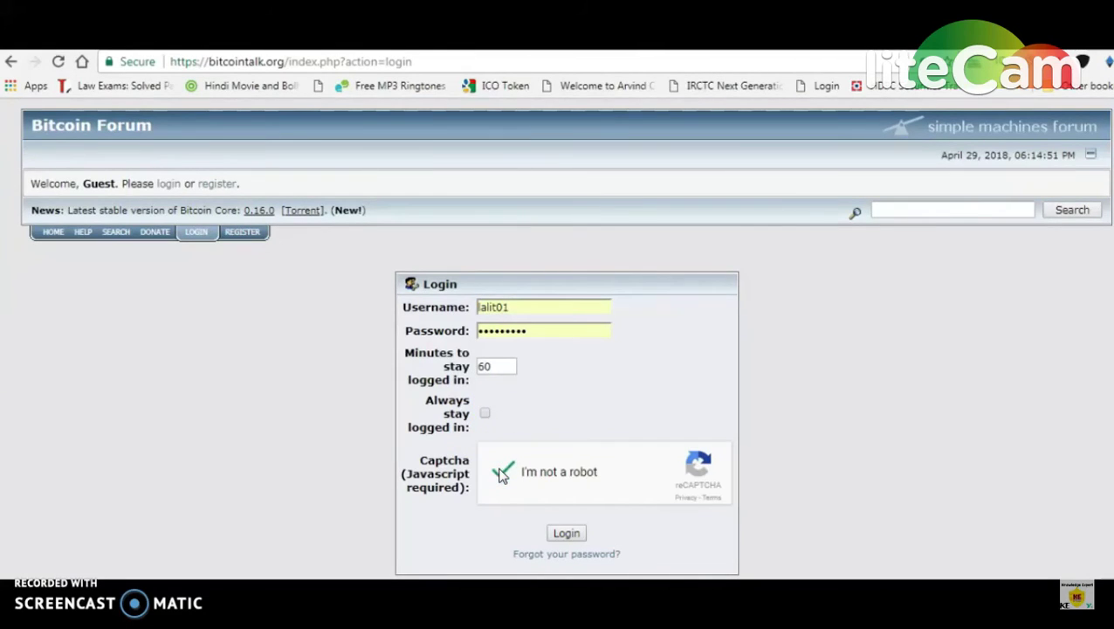
click(566, 532)
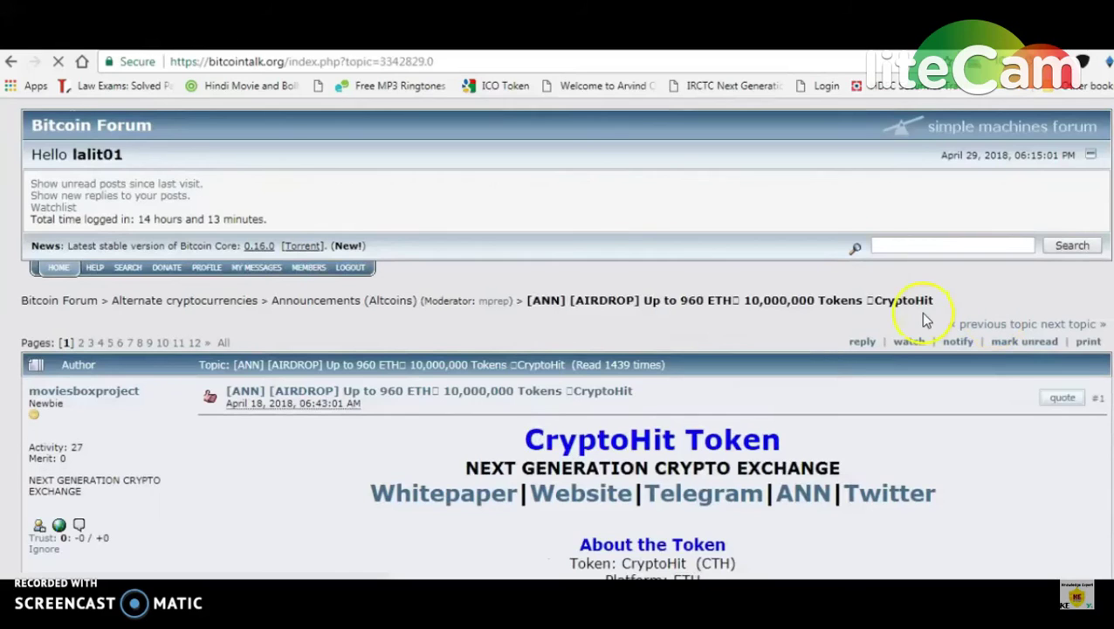
Step: Start a reply in the CryptoHit thread and begin the message 'interesting project'
click(864, 341)
scroll(1044, 224, down, 2)
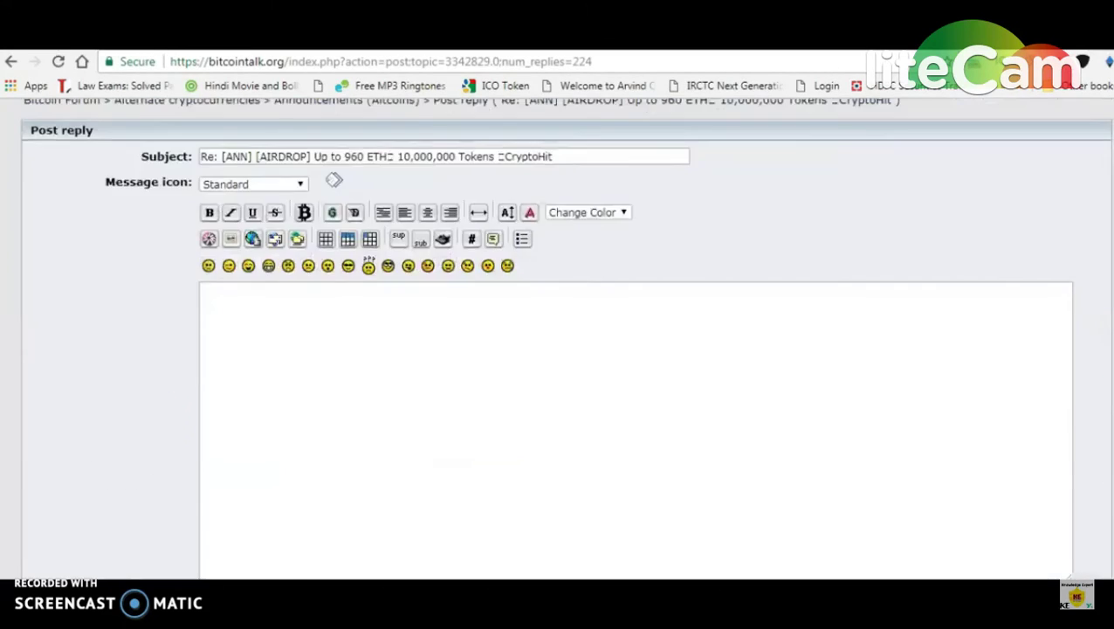
click(214, 318)
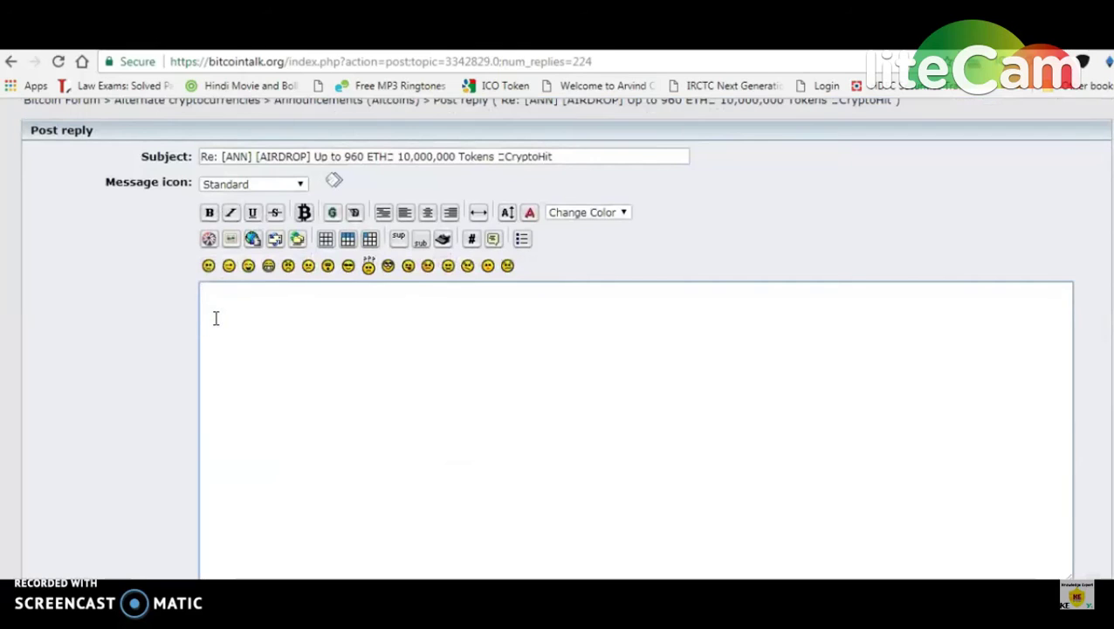
text(intojecterestin)
text(g pr)
click(215, 317)
text(oject)
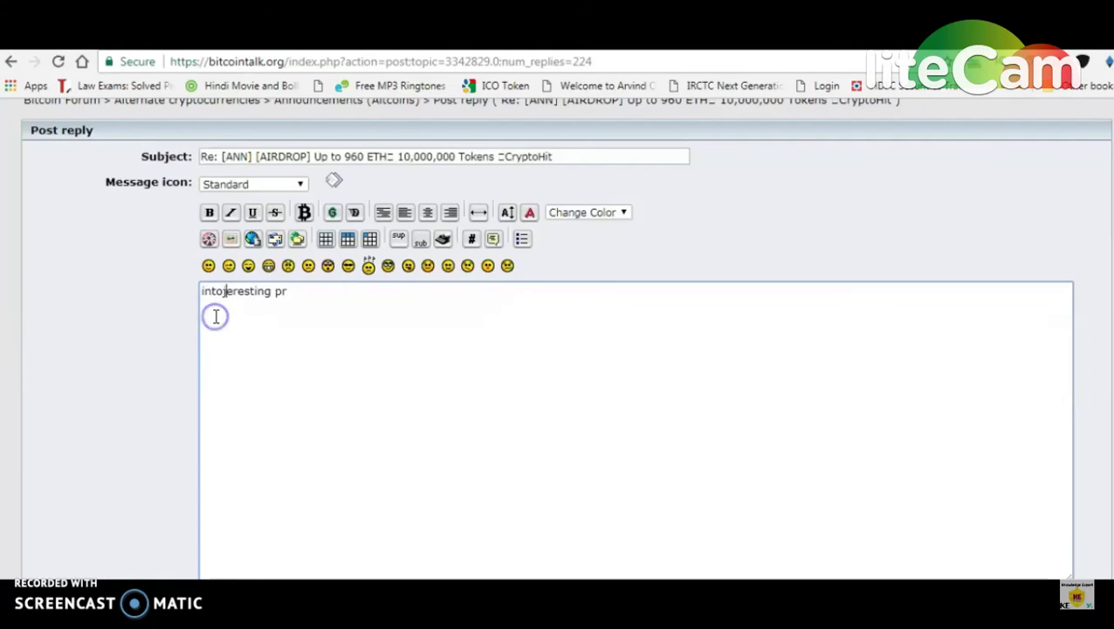
key(BackSpace)
key(BackSpace)
key(BackSpace)
key(BackSpace)
key(BackSpace)
Step: Finish the message with ', what will be the after price of ICO?' and post it
click(284, 291)
text(o)
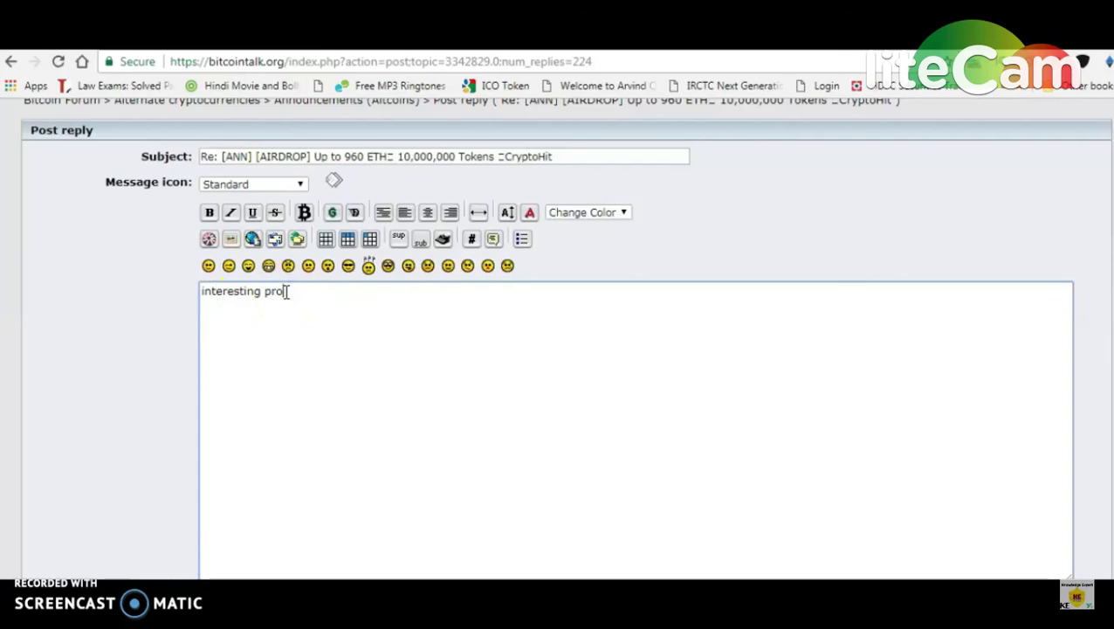
text(ject, what will be the )
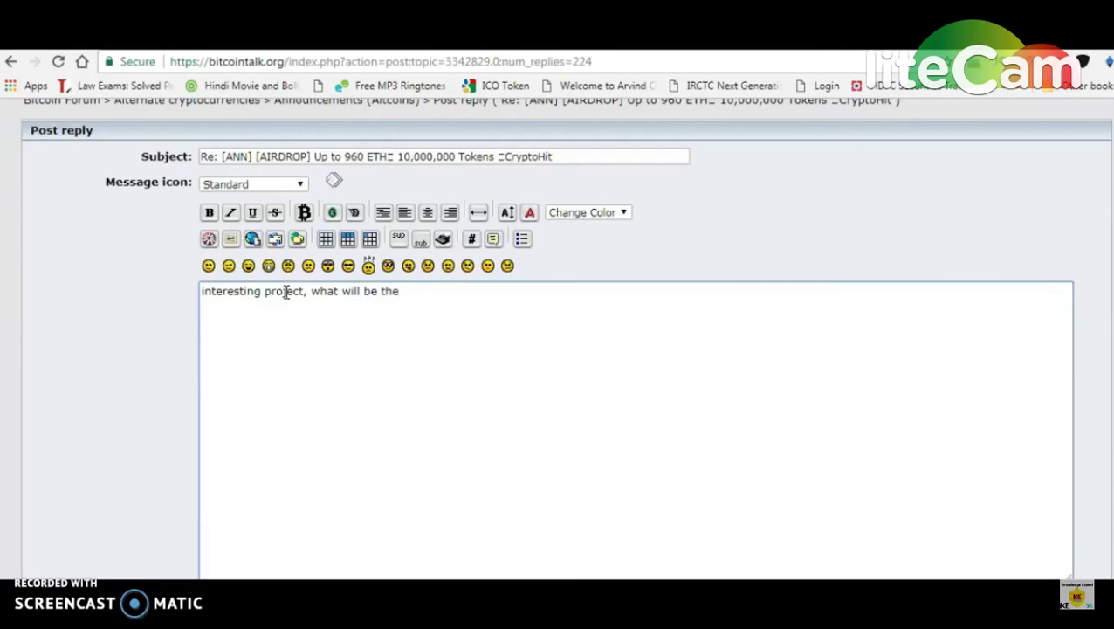
text(after pice)
key(BackSpace)
key(BackSpace)
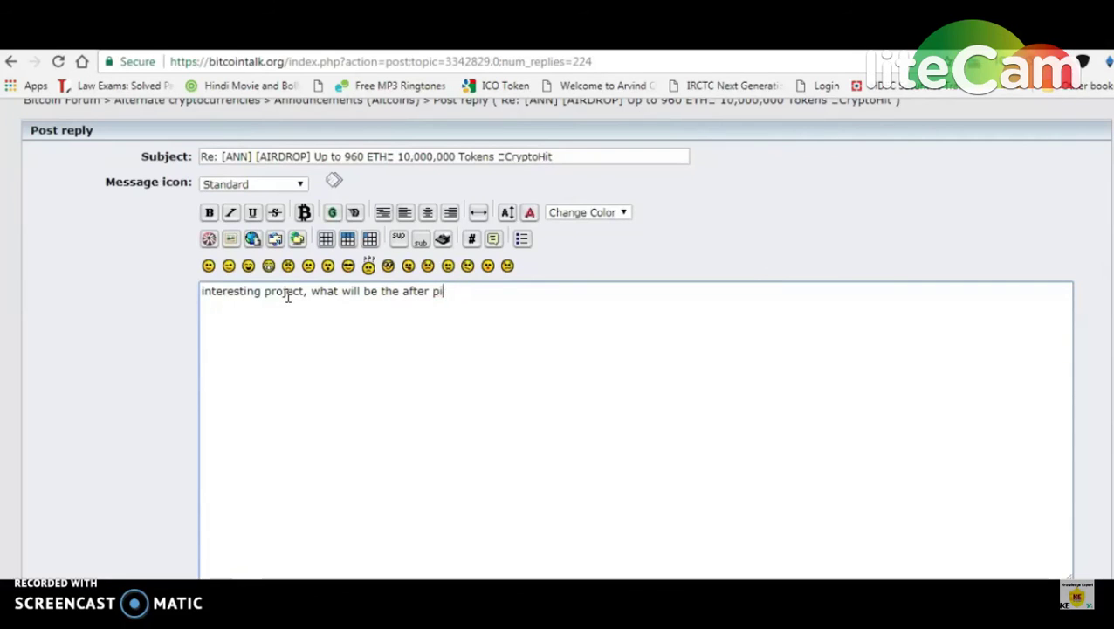
key(BackSpace)
text(rice of ICO)
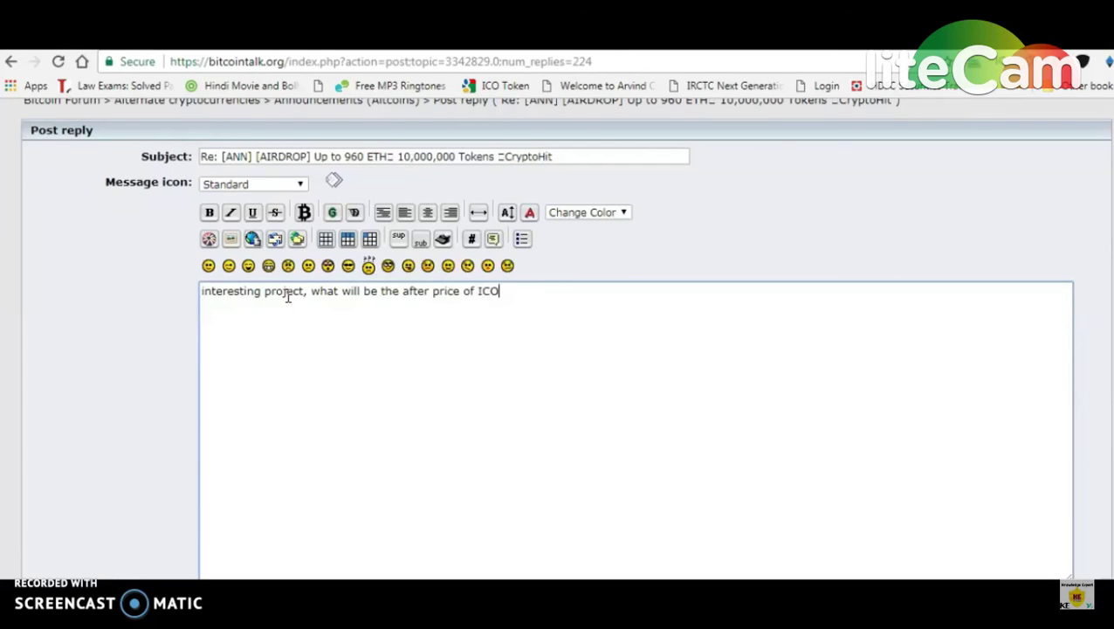
text(?)
click(913, 165)
scroll(913, 164, down, 3)
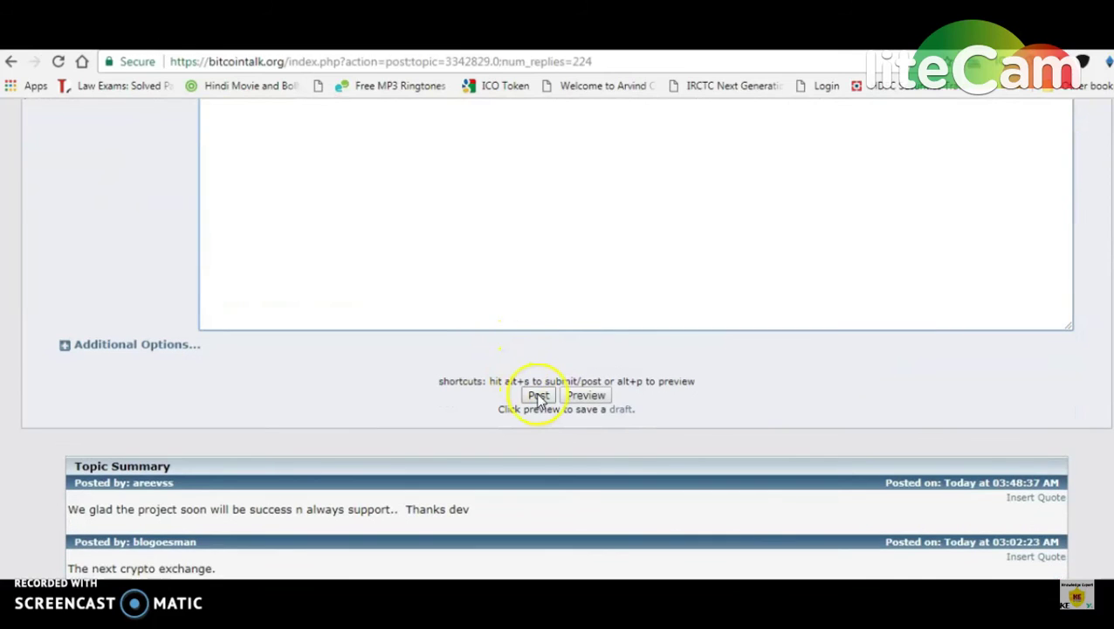
click(538, 398)
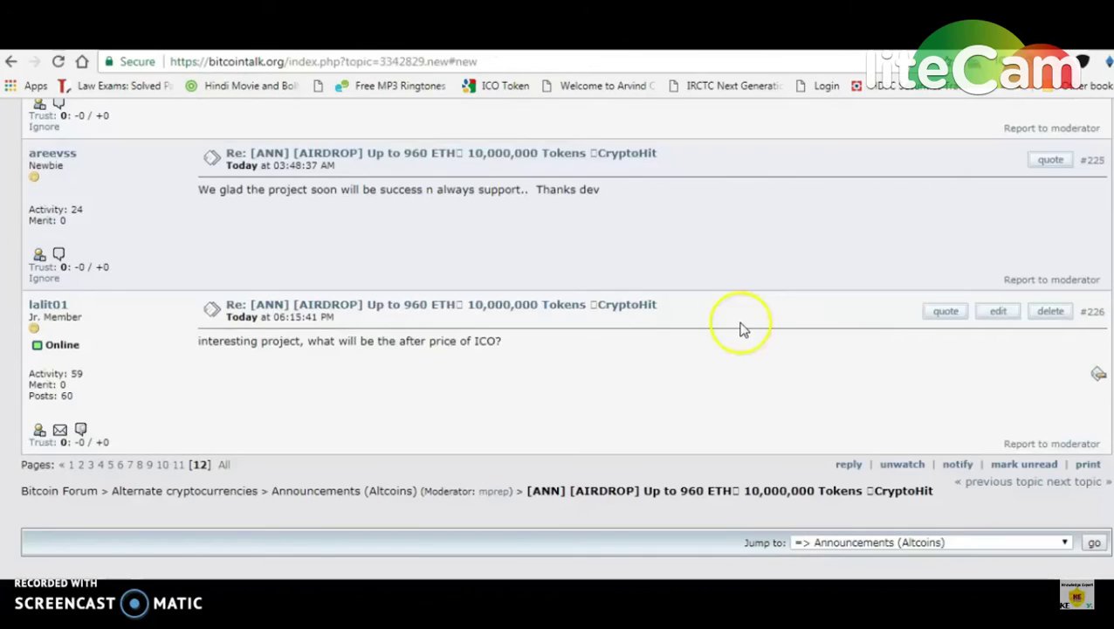
Step: Open reply #226's own post link and select its URL in the address bar
click(1093, 315)
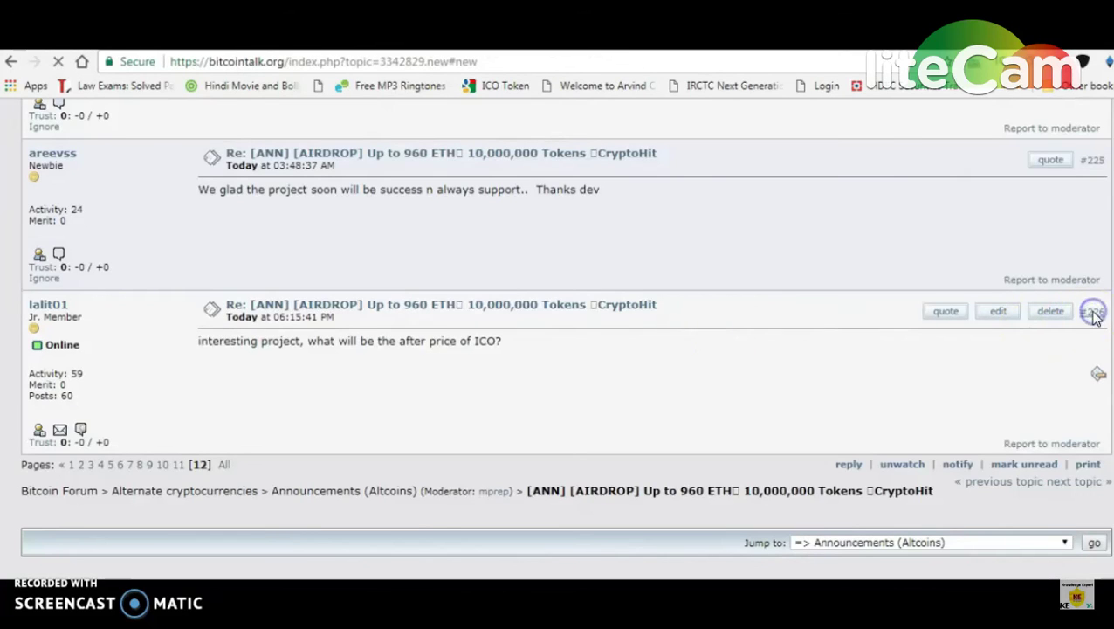
click(1090, 316)
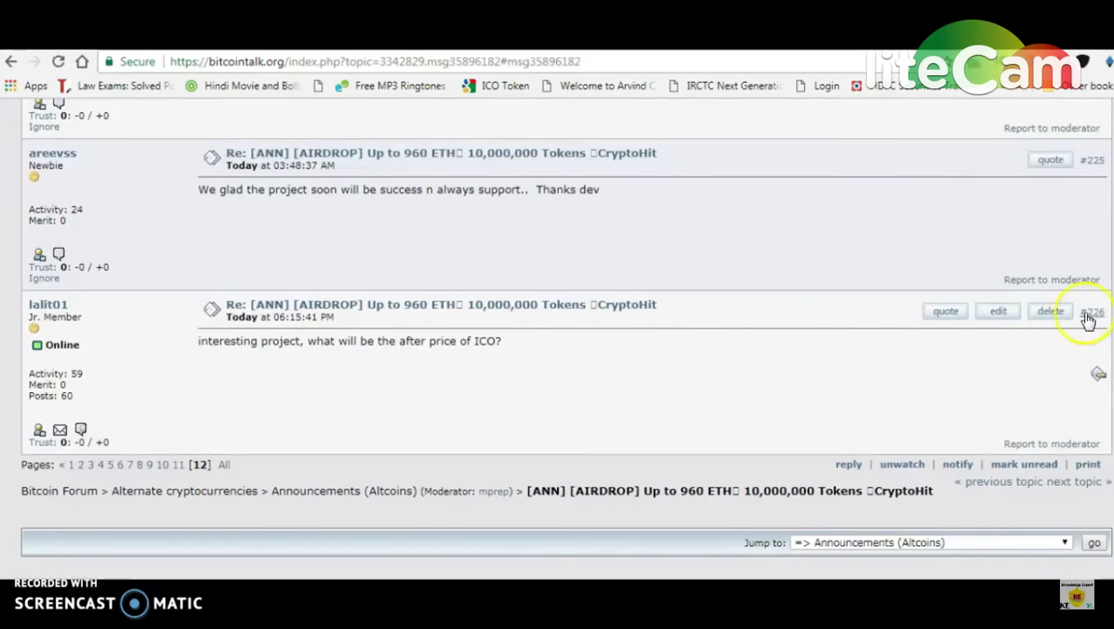
click(380, 109)
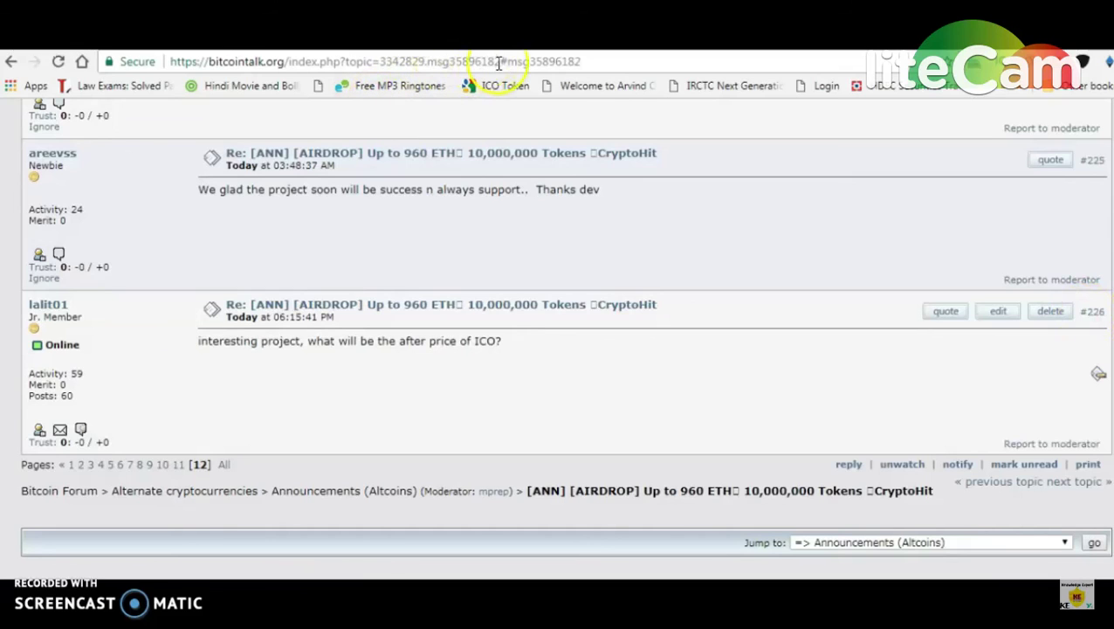
drag(498, 62, 426, 62)
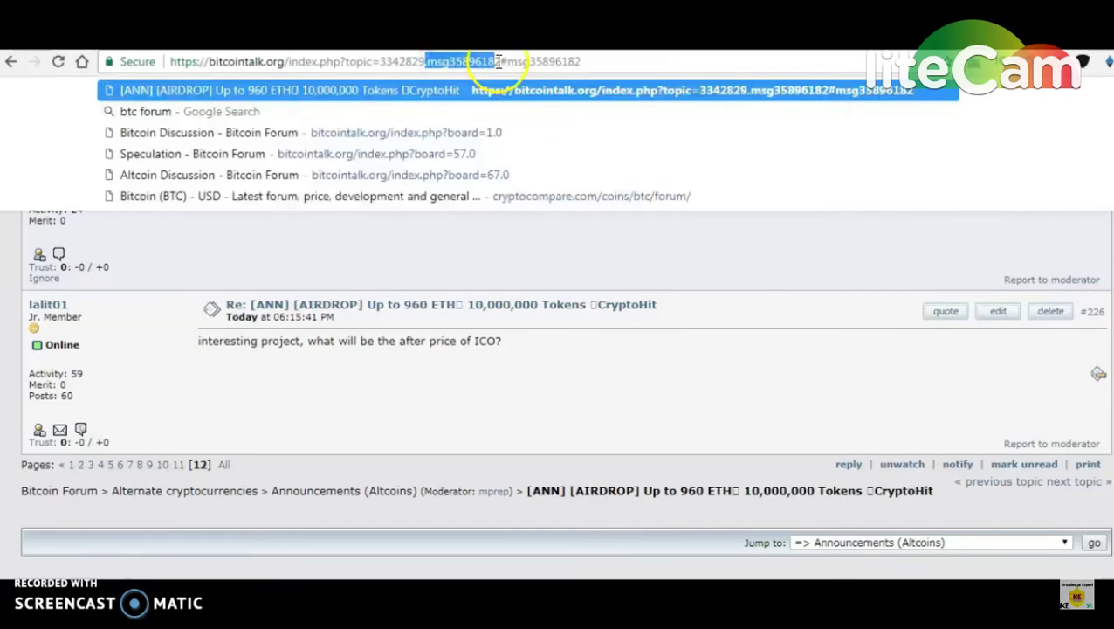
drag(499, 62, 170, 62)
key(ctrl+c)
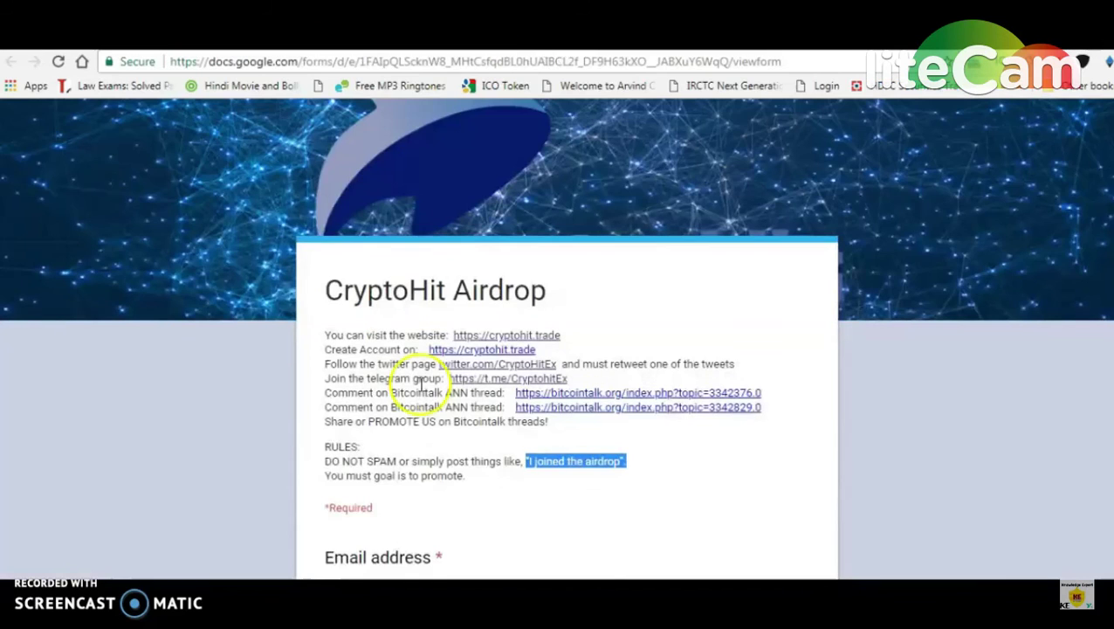
Step: Paste the #226 post URL into Bitcointalk Promotion Link and submit the airdrop form
scroll(821, 353, down, 10)
scroll(556, 470, down, 4)
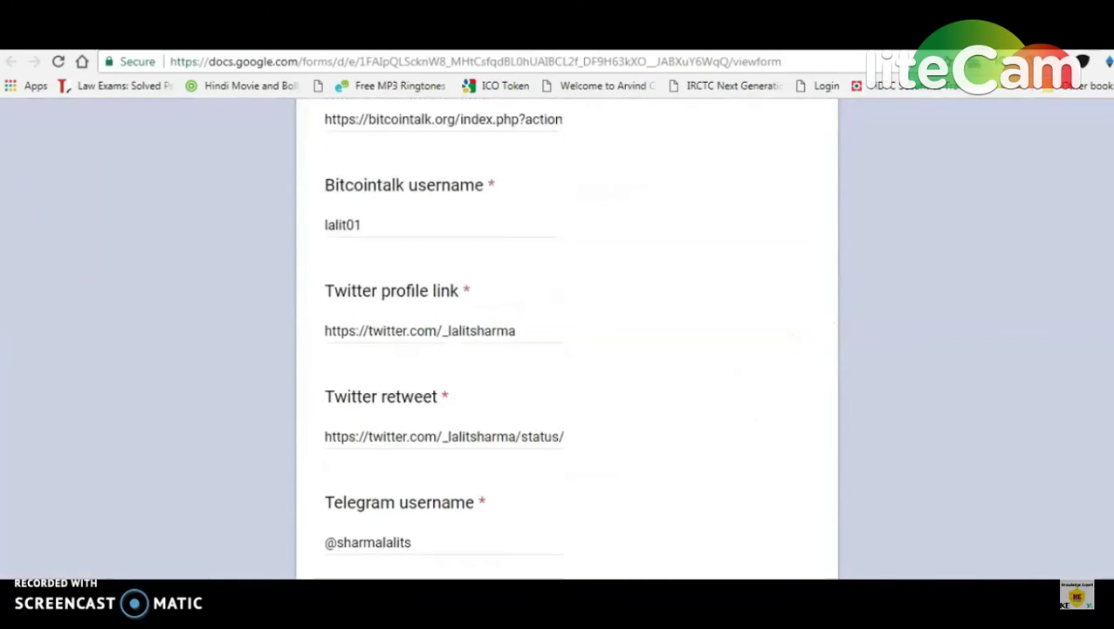
click(433, 425)
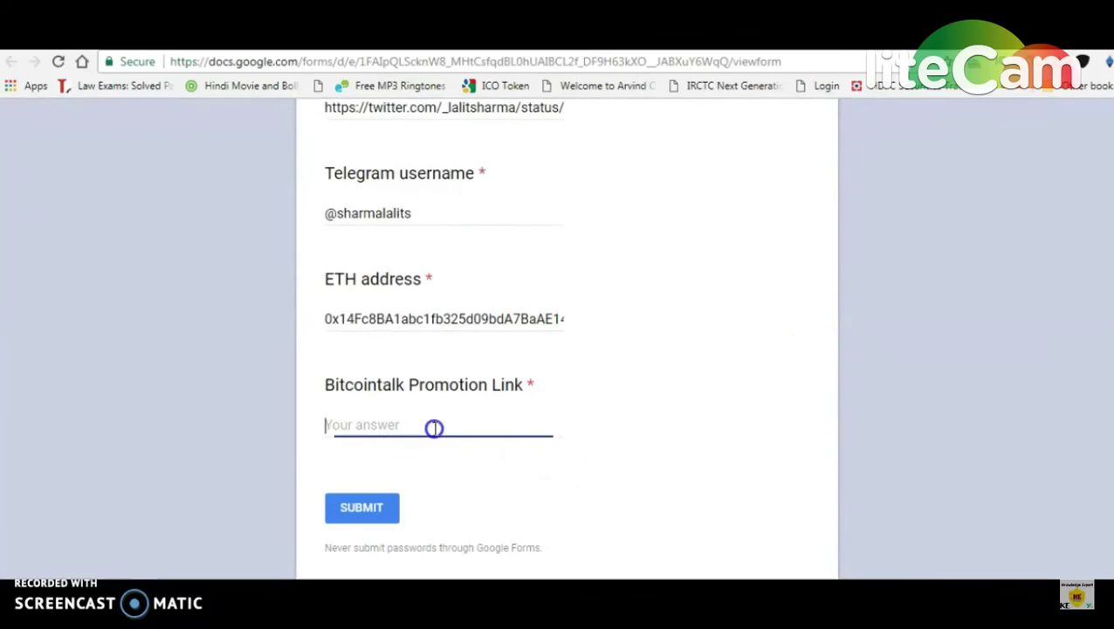
key(ctrl+v)
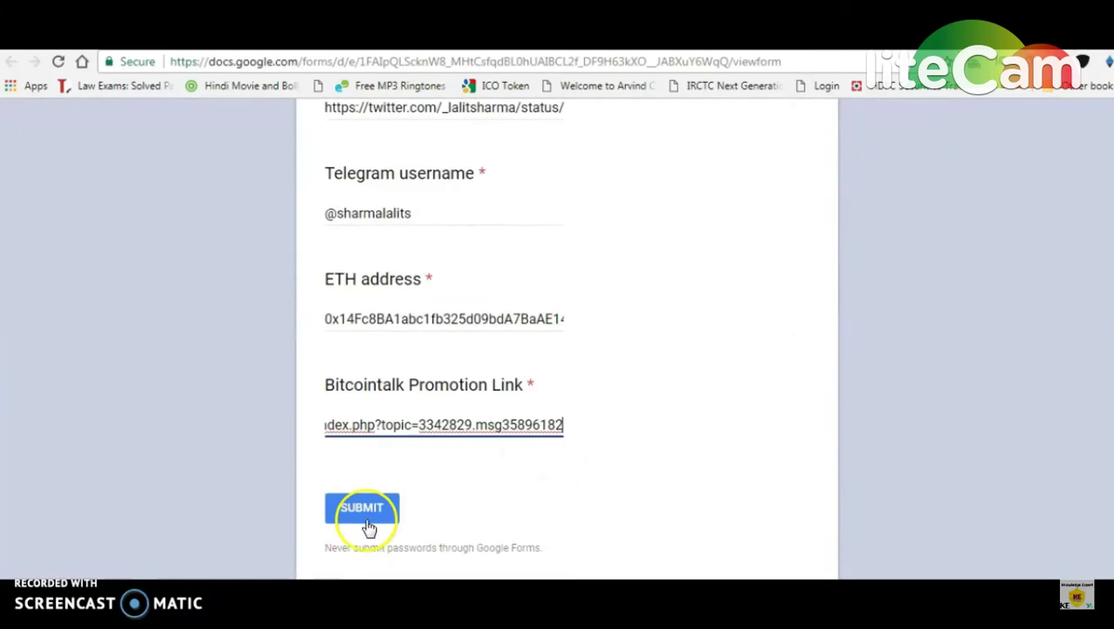
click(364, 510)
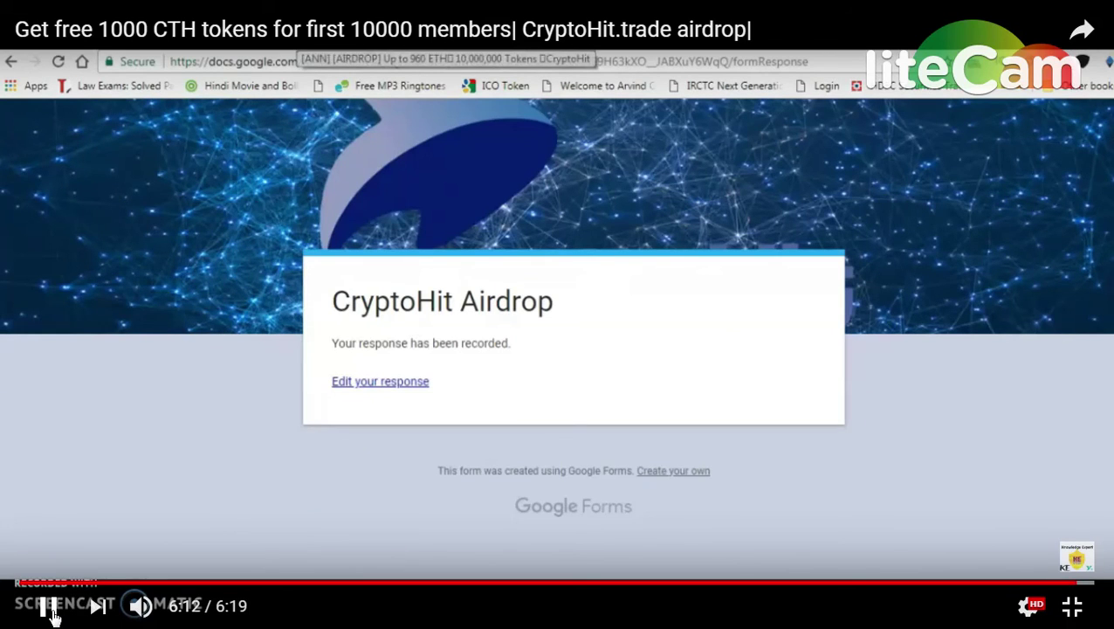
click(51, 610)
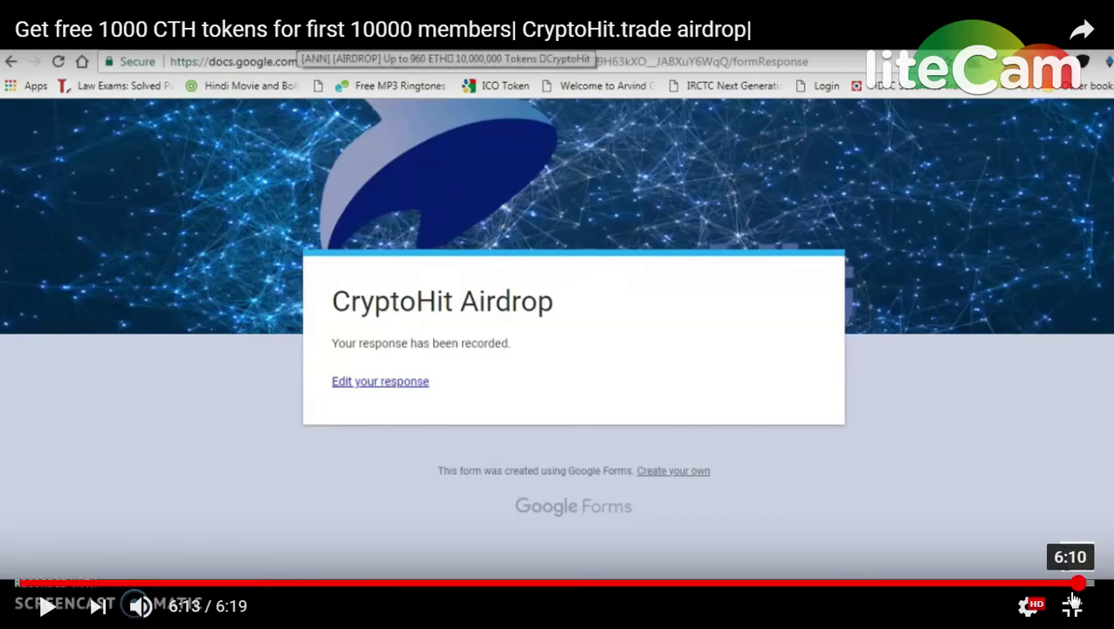